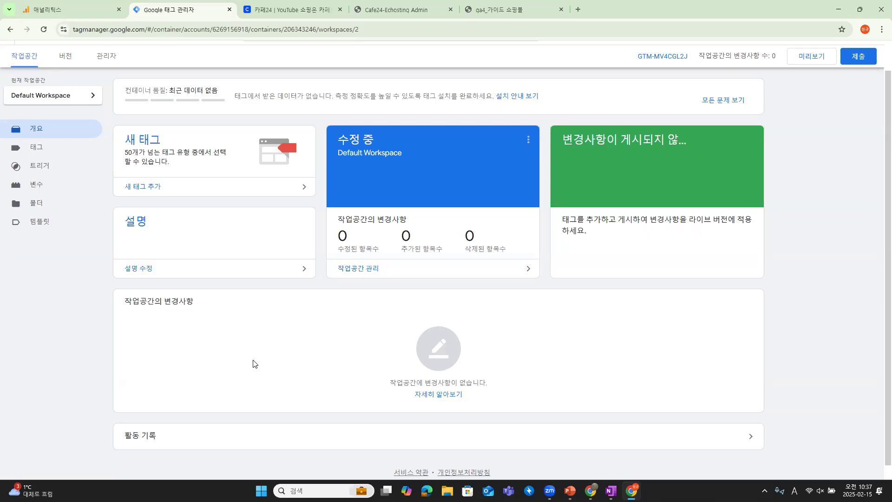
mouse_move(123, 344)
mouse_down()
mouse_move(11, 249)
mouse_move(23, 162)
mouse_move(16, 146)
mouse_up()
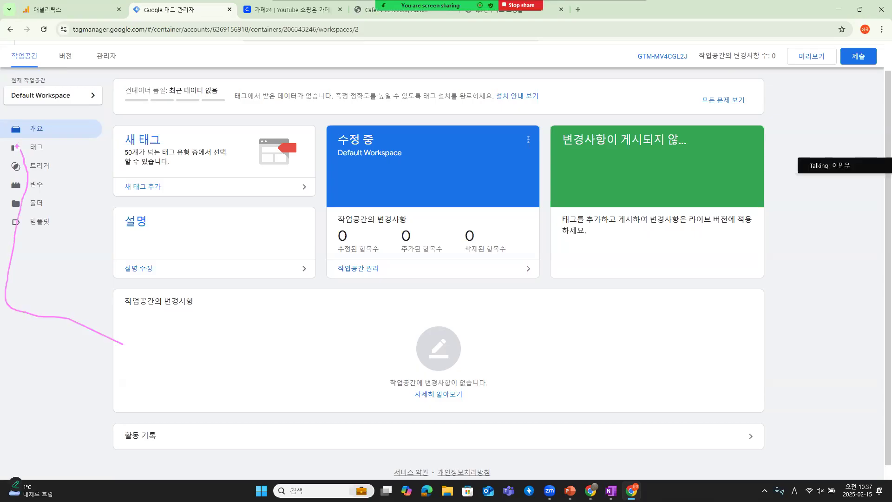
drag(5, 137, 66, 195)
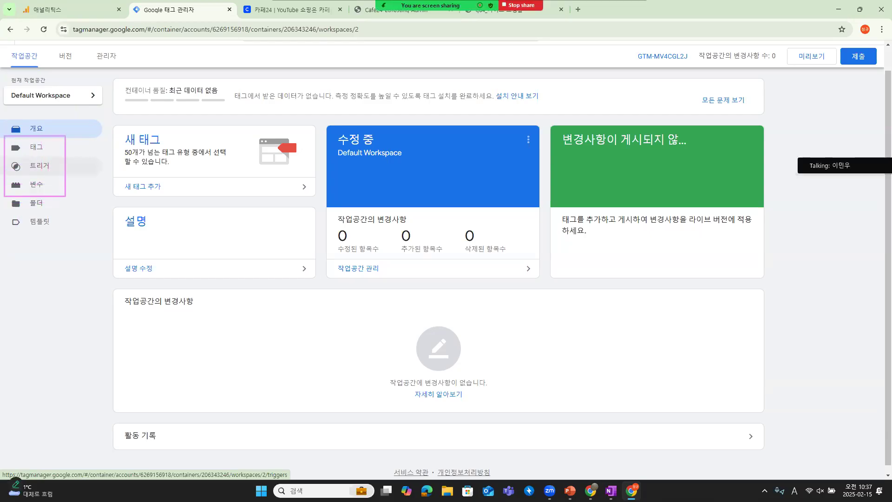
drag(85, 135, 97, 193)
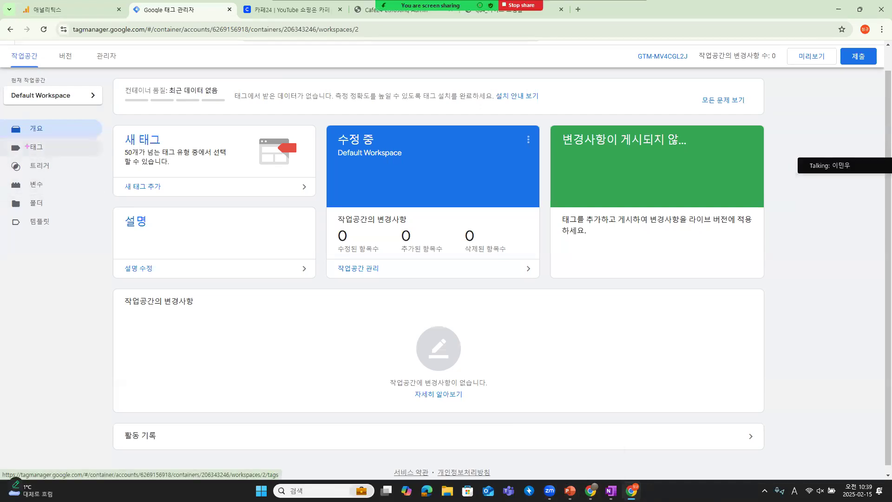
drag(12, 138, 67, 194)
mouse_move(56, 146)
mouse_down()
mouse_move(156, 93)
mouse_move(145, 96)
mouse_move(164, 105)
mouse_move(150, 115)
mouse_up()
mouse_move(155, 115)
mouse_down()
mouse_move(178, 93)
mouse_move(174, 108)
mouse_move(191, 108)
mouse_move(185, 123)
mouse_move(198, 95)
mouse_move(214, 126)
mouse_up()
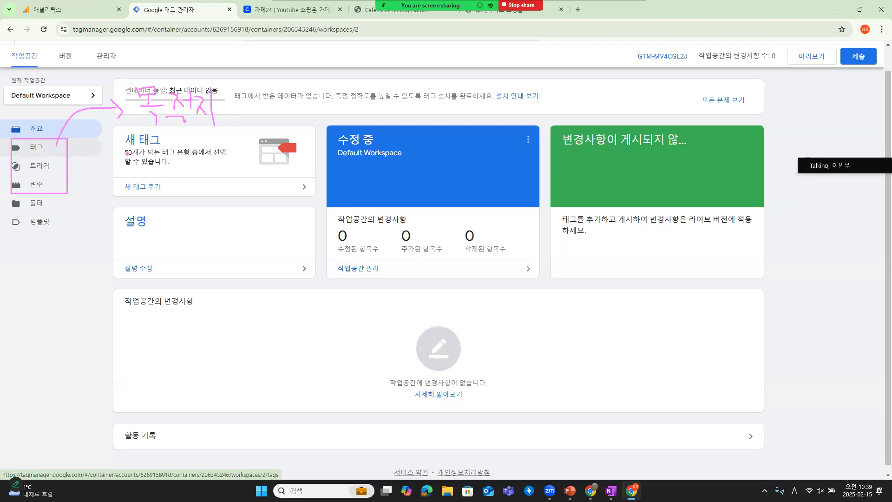
mouse_move(61, 165)
mouse_down()
mouse_move(122, 175)
mouse_move(135, 170)
mouse_move(128, 163)
mouse_up()
mouse_move(157, 166)
mouse_down()
mouse_move(174, 158)
mouse_move(172, 178)
mouse_move(185, 180)
mouse_move(188, 160)
mouse_move(184, 176)
mouse_up()
mouse_move(186, 168)
mouse_down()
mouse_move(191, 175)
mouse_move(198, 168)
mouse_move(203, 191)
mouse_up()
mouse_move(53, 188)
mouse_down()
mouse_move(107, 230)
mouse_move(202, 216)
mouse_move(219, 235)
mouse_up()
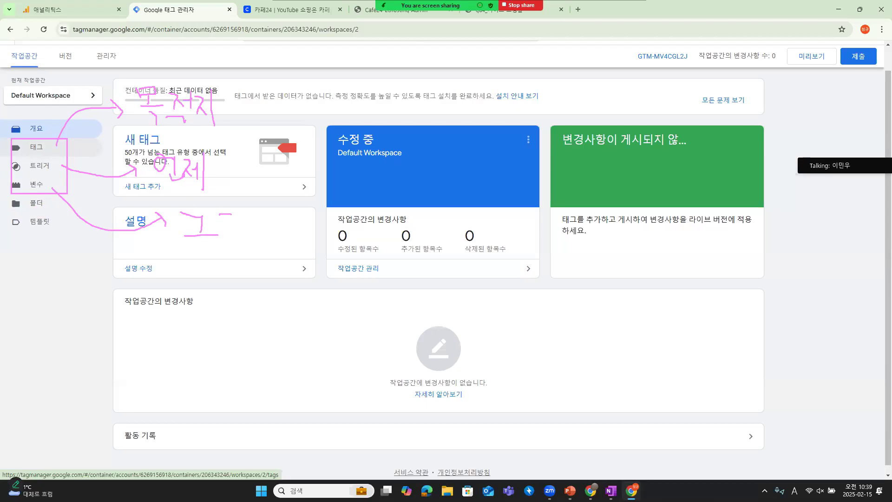
mouse_move(217, 227)
mouse_down()
mouse_move(236, 230)
mouse_move(225, 248)
mouse_move(236, 254)
mouse_up()
mouse_move(245, 90)
mouse_down()
mouse_move(268, 250)
mouse_move(266, 226)
mouse_up()
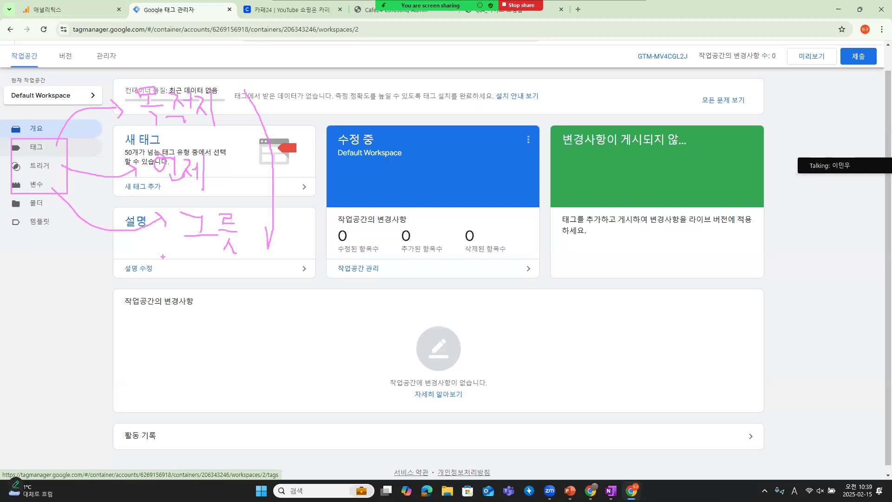
mouse_move(371, 104)
mouse_down()
mouse_move(352, 134)
mouse_move(368, 117)
mouse_move(372, 138)
mouse_move(410, 133)
mouse_move(423, 114)
mouse_move(416, 122)
mouse_move(451, 119)
mouse_move(436, 151)
mouse_up()
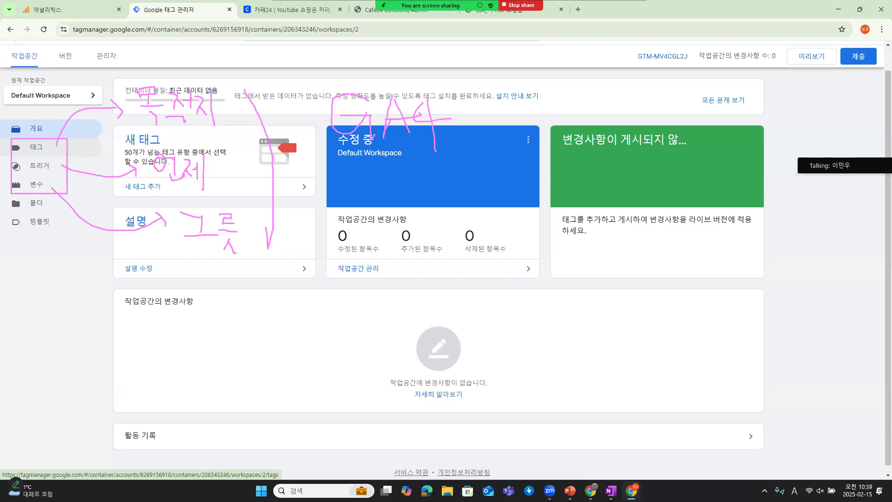
key(Escape)
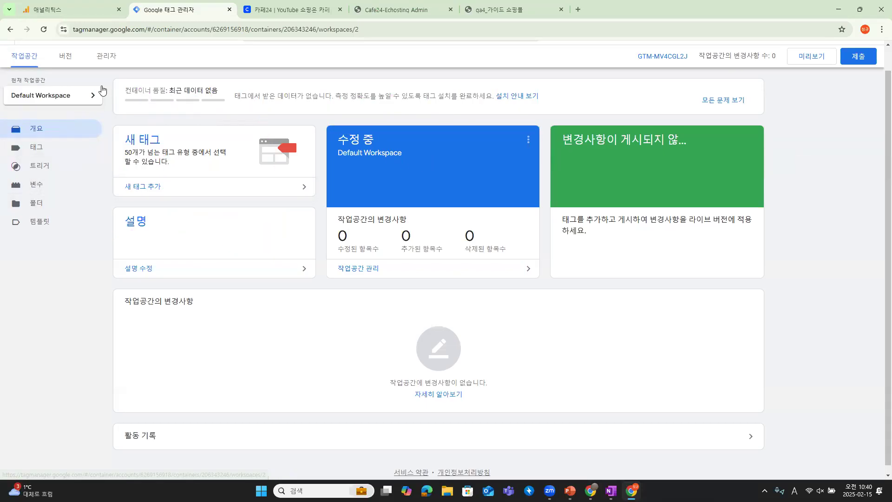
scroll(143, 100, up, 1)
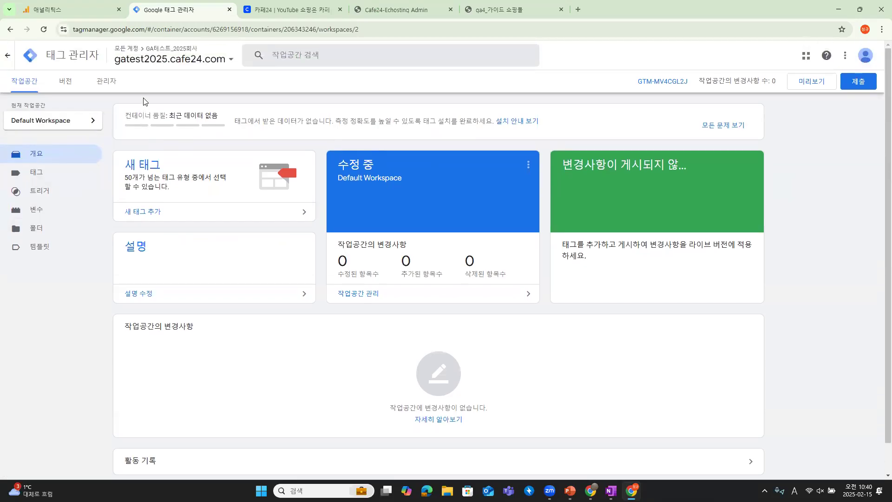
Switch to Google Analytics with the web stream details of GA테스트사이트_웹.
click(87, 11)
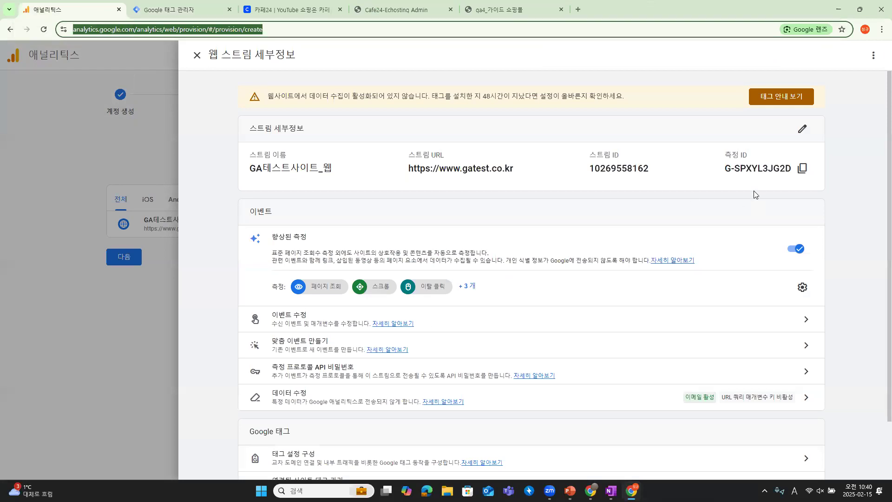
mouse_move(773, 187)
mouse_down()
mouse_move(753, 187)
mouse_move(709, 149)
mouse_move(777, 132)
mouse_move(799, 183)
mouse_move(755, 188)
mouse_up()
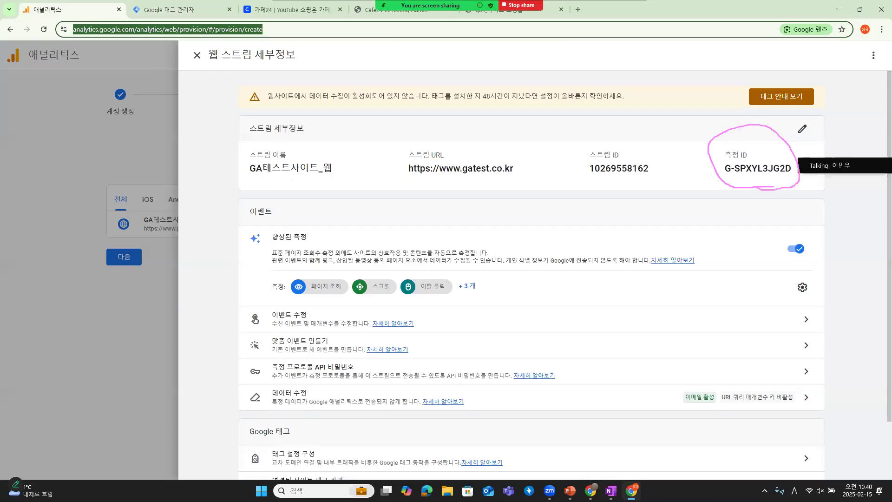
mouse_move(724, 122)
mouse_down()
mouse_move(732, 136)
mouse_move(747, 112)
mouse_up()
mouse_move(733, 188)
mouse_down()
mouse_move(721, 219)
mouse_move(738, 206)
mouse_up()
mouse_move(722, 240)
mouse_down()
mouse_move(707, 242)
mouse_move(724, 257)
mouse_move(758, 262)
mouse_move(768, 240)
mouse_move(750, 252)
mouse_move(782, 256)
mouse_move(760, 276)
mouse_move(777, 276)
mouse_up()
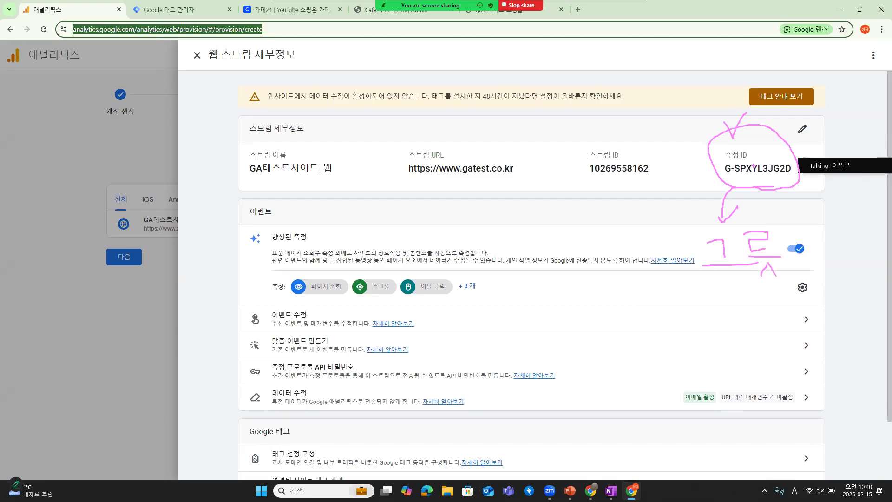
drag(772, 195, 774, 220)
mouse_move(781, 230)
mouse_down()
mouse_move(721, 292)
mouse_move(709, 211)
mouse_move(786, 269)
mouse_up()
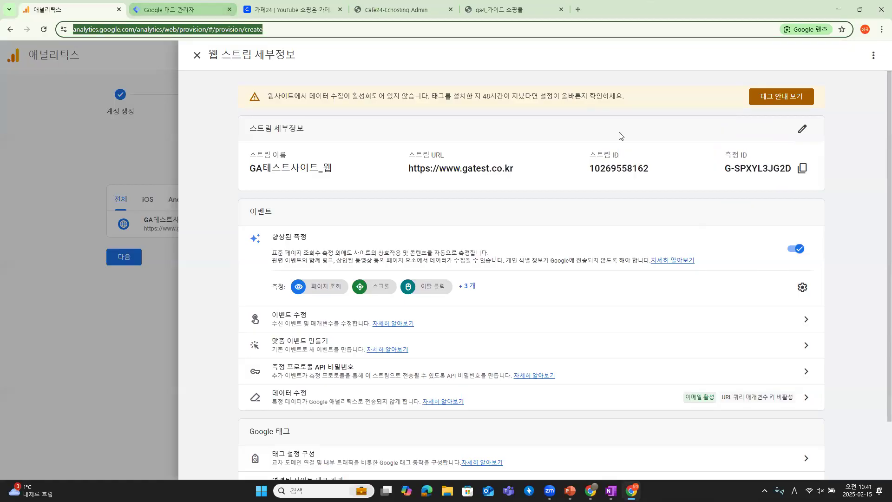
click(673, 175)
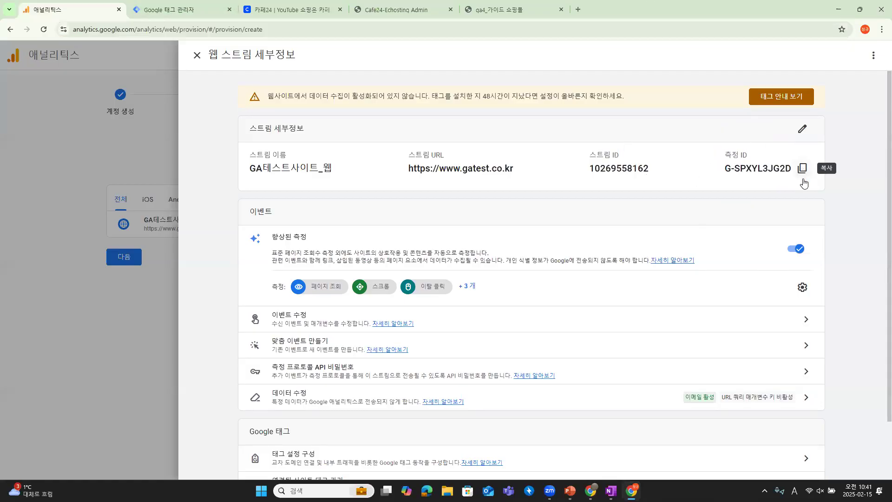
key(ctrl+2)
drag(790, 149, 814, 178)
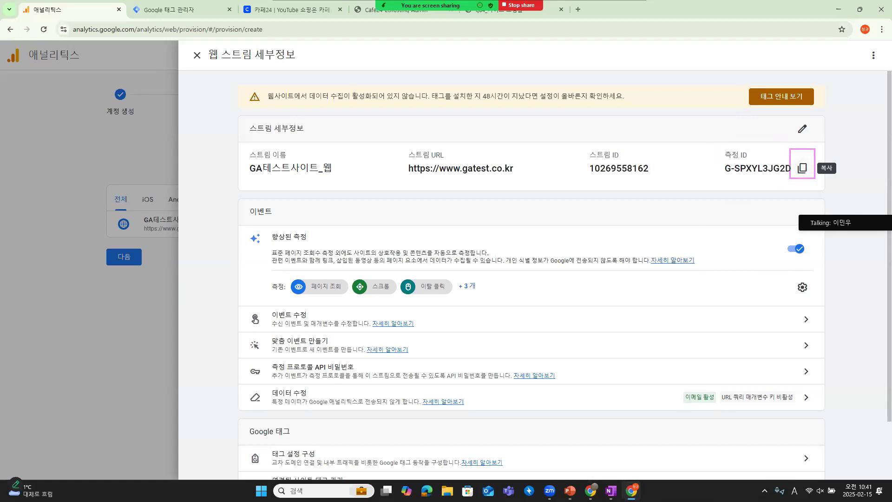
Copy the web stream's measurement ID, then switch to Google Tag Manager and open its variables (변수) page.
click(802, 168)
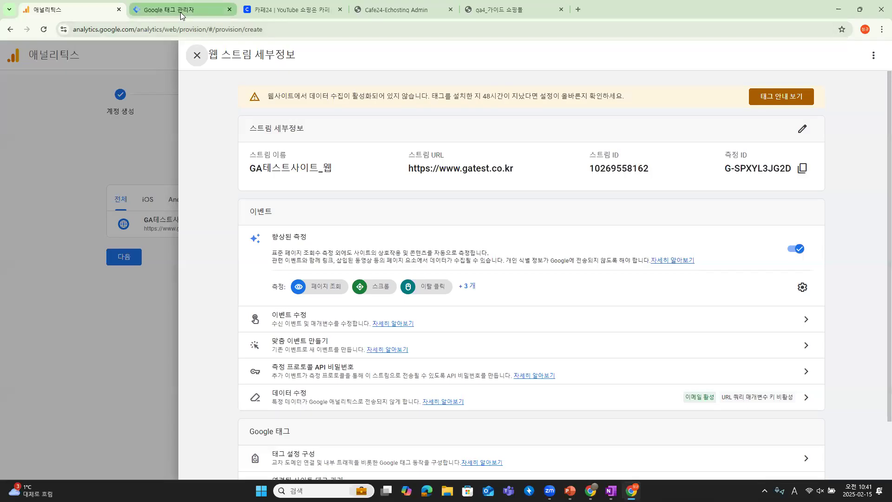
click(181, 16)
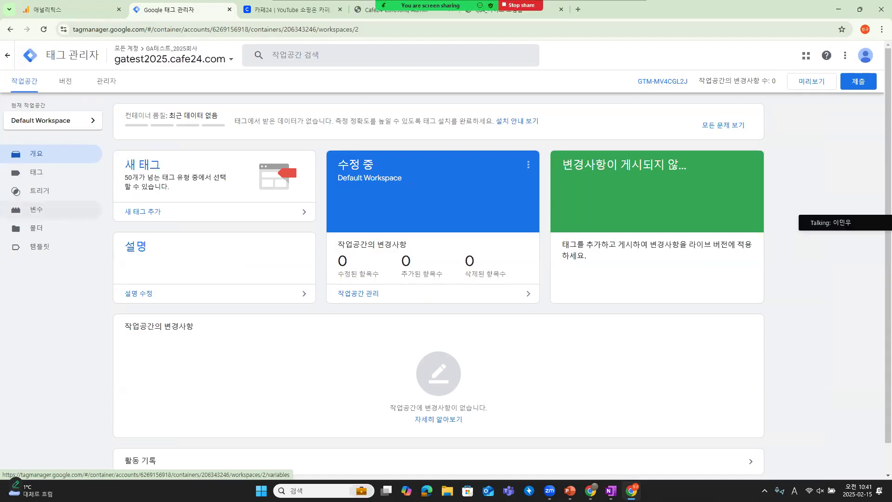
drag(8, 199, 69, 222)
click(54, 217)
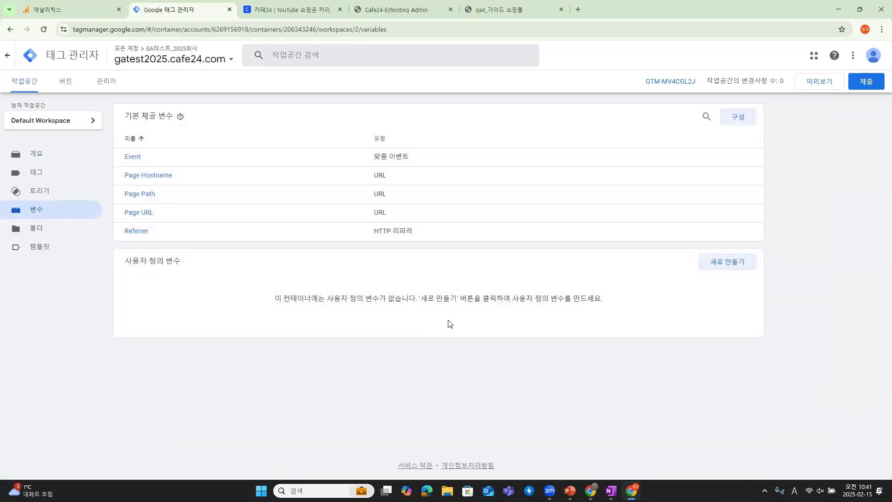
drag(120, 99, 200, 139)
mouse_move(188, 276)
mouse_down()
mouse_move(125, 293)
mouse_move(122, 244)
mouse_move(195, 281)
mouse_move(183, 287)
mouse_up()
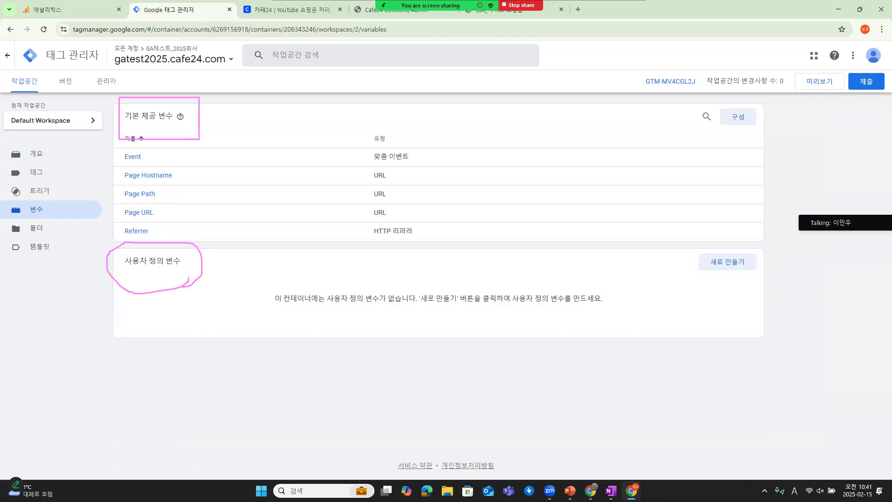
mouse_move(752, 282)
mouse_down()
mouse_move(737, 288)
mouse_move(704, 234)
mouse_move(739, 290)
mouse_up()
Start a new user-defined variable and open the list of variable types for its configuration.
click(728, 260)
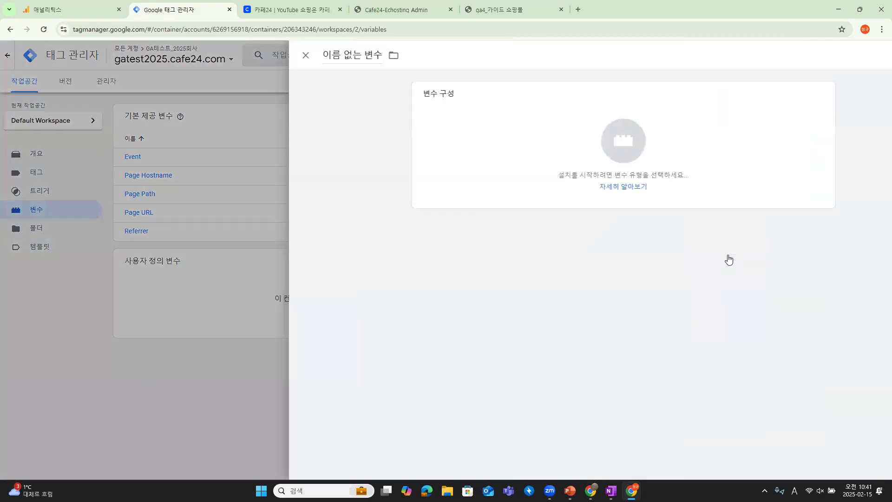
drag(514, 100, 616, 204)
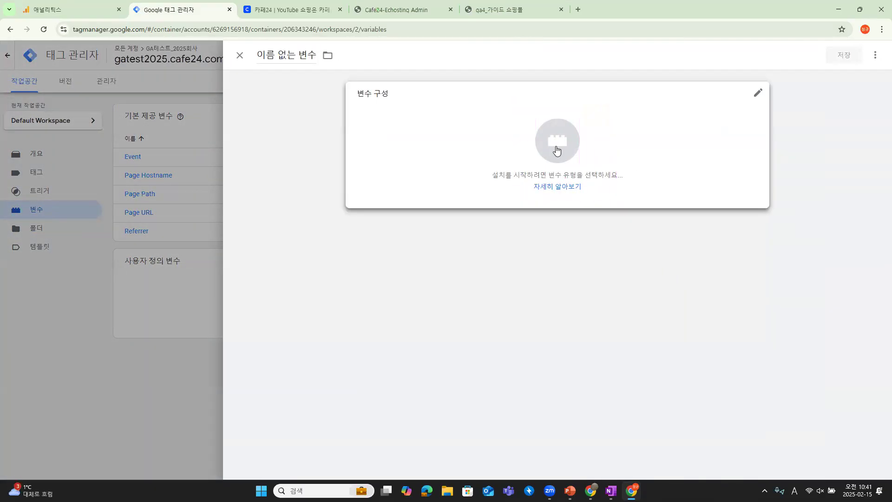
click(556, 149)
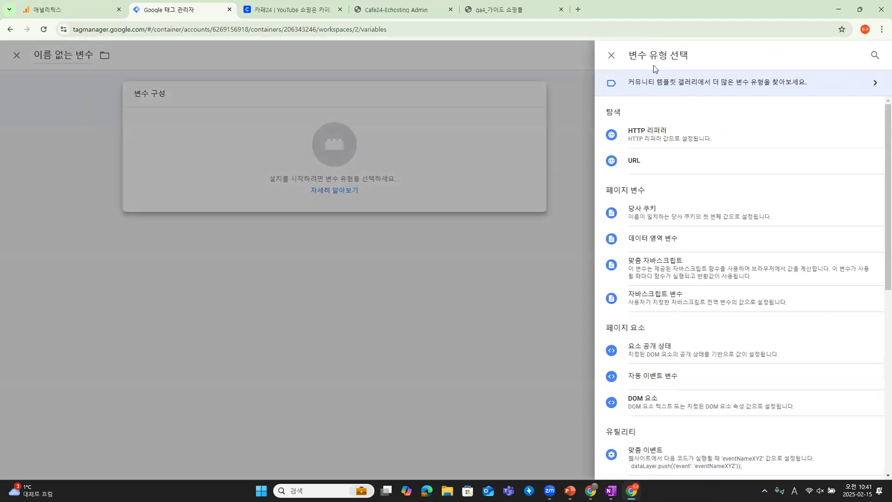
drag(624, 35, 668, 73)
mouse_move(604, 97)
mouse_down()
mouse_move(590, 263)
mouse_move(602, 451)
mouse_up()
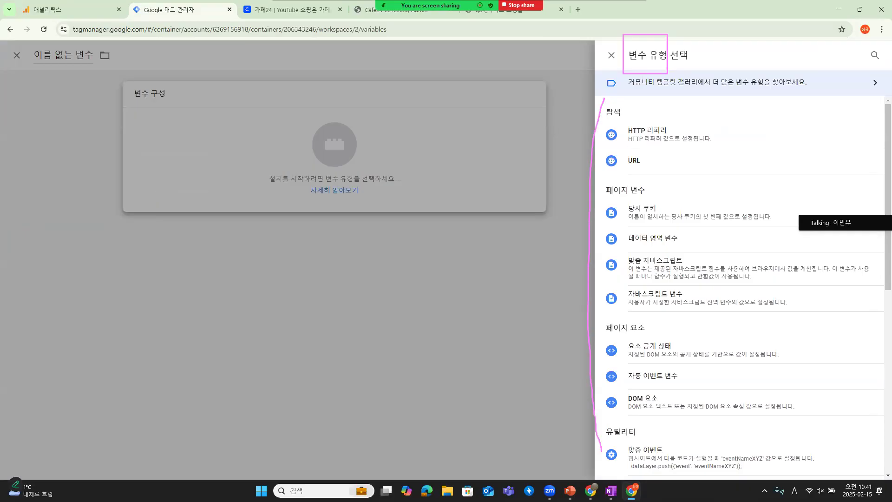
mouse_move(728, 28)
mouse_down()
mouse_move(749, 36)
mouse_move(749, 48)
mouse_up()
mouse_move(726, 50)
mouse_down()
mouse_move(764, 50)
mouse_move(752, 72)
mouse_up()
mouse_move(767, 28)
mouse_down()
mouse_move(784, 41)
mouse_move(767, 75)
mouse_move(781, 75)
mouse_move(760, 89)
mouse_move(718, 23)
mouse_move(799, 14)
mouse_move(736, 105)
mouse_up()
mouse_move(620, 69)
mouse_down()
mouse_move(581, 180)
mouse_move(590, 481)
mouse_up()
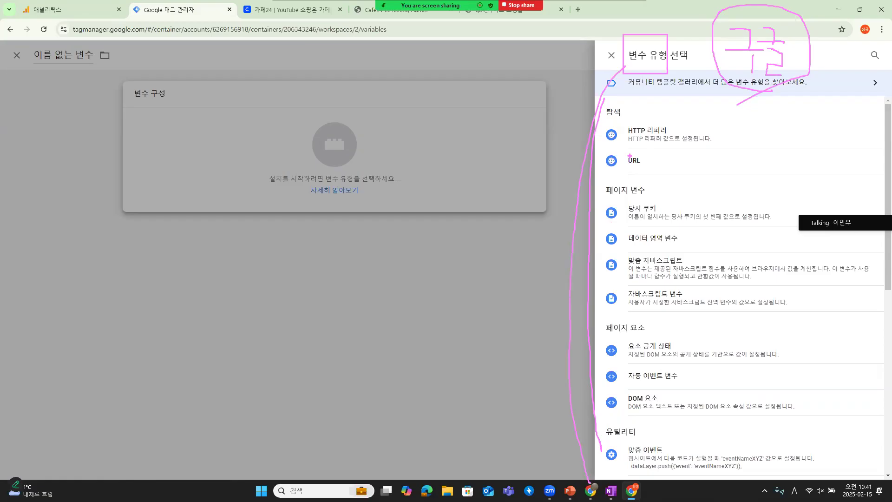
mouse_move(643, 172)
mouse_down()
mouse_move(616, 163)
mouse_move(640, 150)
mouse_move(646, 172)
mouse_move(638, 147)
mouse_move(615, 132)
mouse_move(670, 116)
mouse_move(669, 144)
mouse_move(661, 146)
mouse_up()
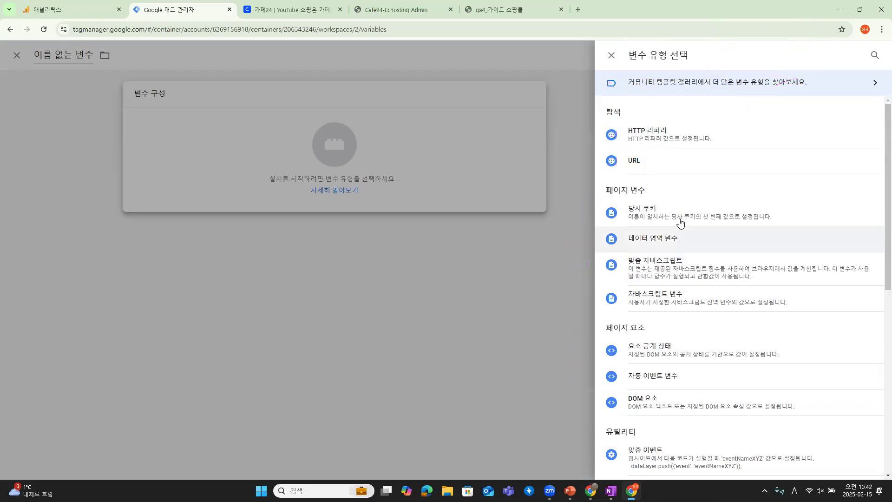
Choose Constant (상수) as the type of the new variable.
scroll(707, 207, down, 3)
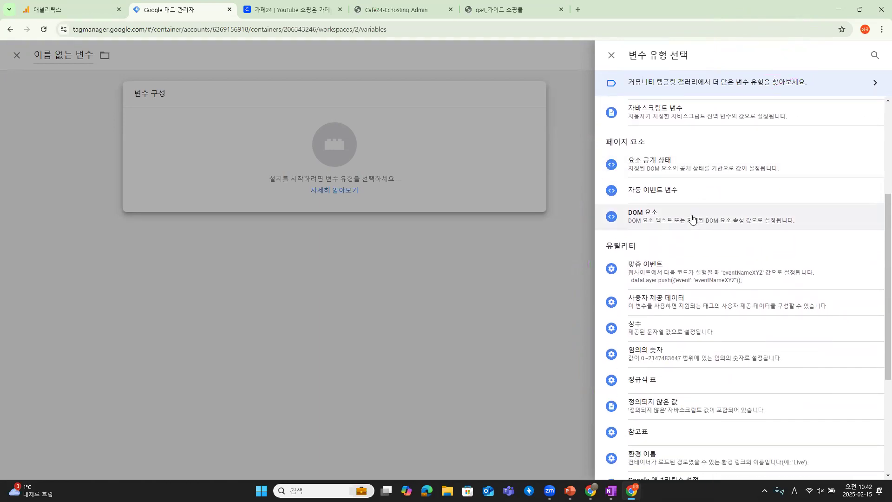
key(ctrl+2)
drag(609, 308, 756, 348)
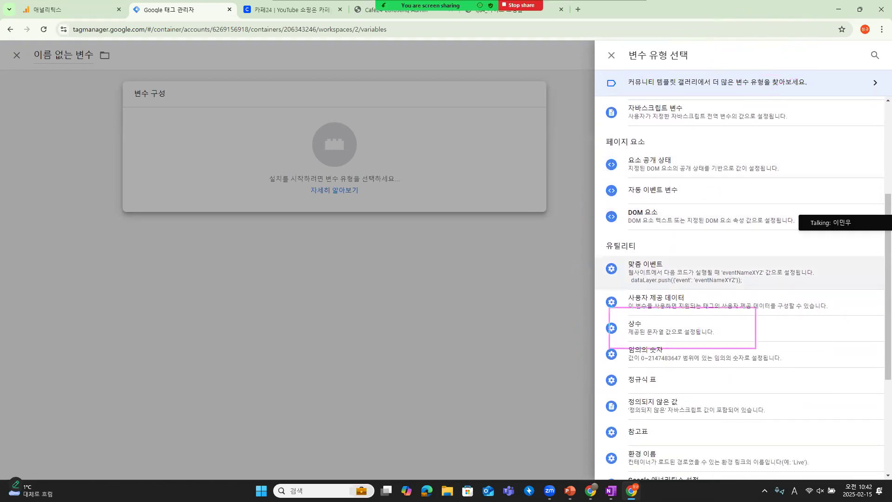
mouse_move(618, 297)
mouse_down()
mouse_move(624, 306)
mouse_move(659, 294)
mouse_up()
mouse_move(672, 332)
mouse_down()
mouse_move(654, 340)
mouse_move(667, 327)
mouse_move(666, 339)
mouse_up()
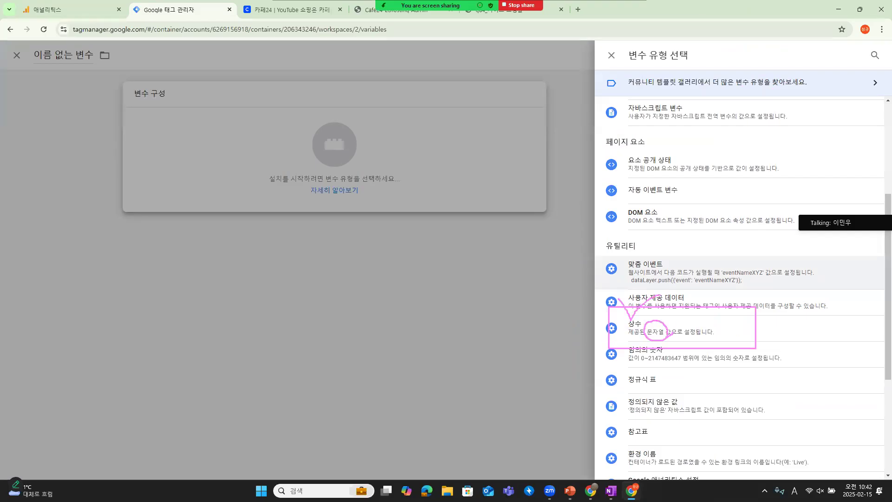
mouse_move(651, 82)
mouse_down()
mouse_move(629, 35)
mouse_move(647, 67)
mouse_up()
key(Escape)
click(694, 326)
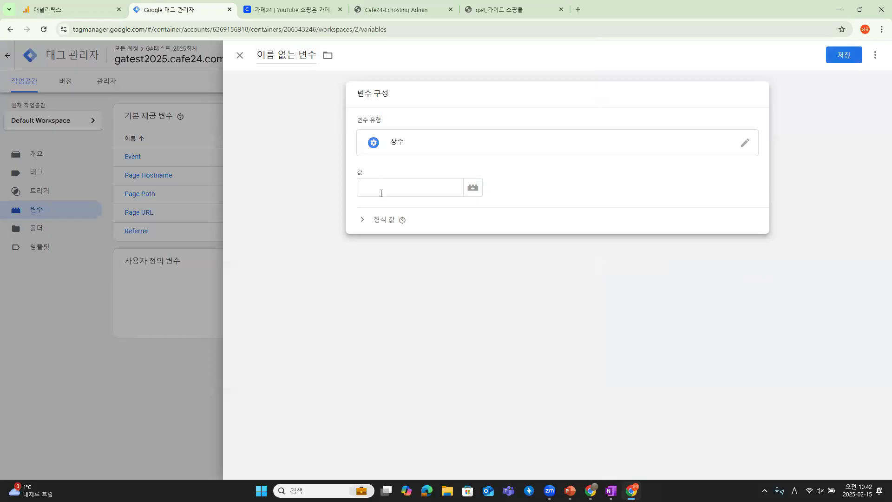
Paste the Google Analytics measurement ID G-SPXYL3JG2D as the constant's value and check it against the web stream details.
click(381, 188)
key(ctrl+v)
click(91, 16)
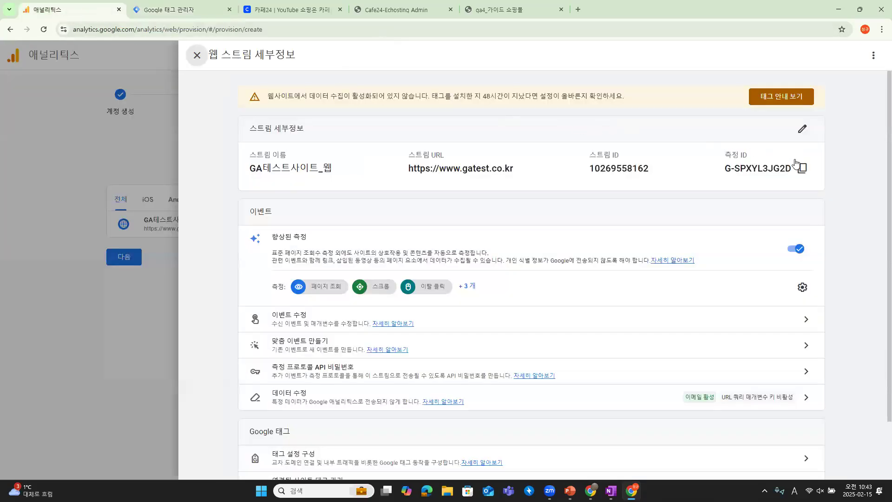
click(191, 14)
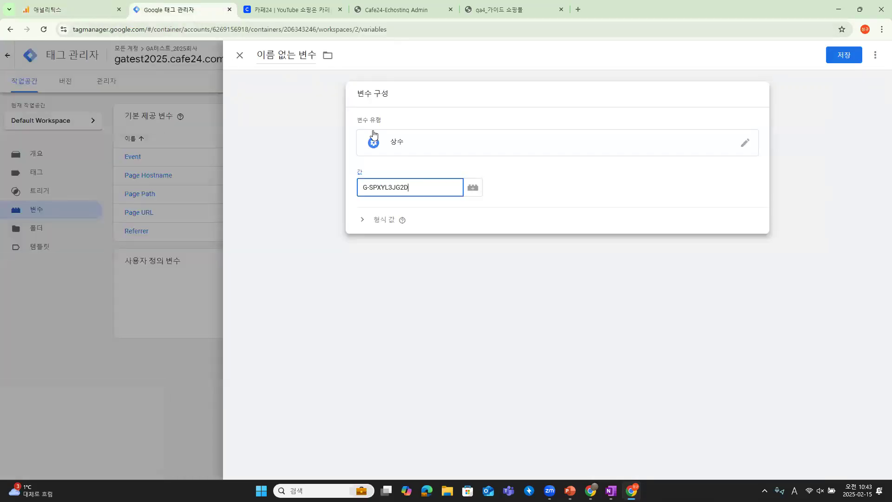
click(325, 109)
Replace the untitled variable's name with GA4측정ID_G-SPXYL3JG2D.
click(311, 55)
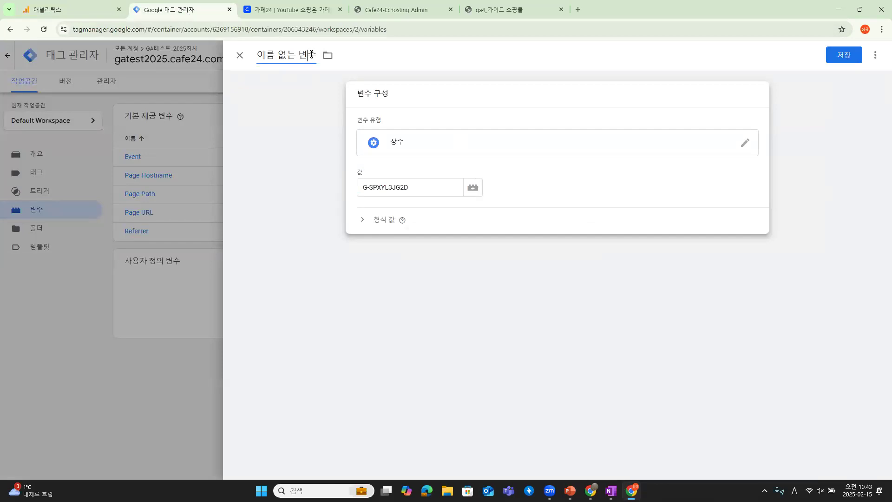
drag(311, 55, 259, 53)
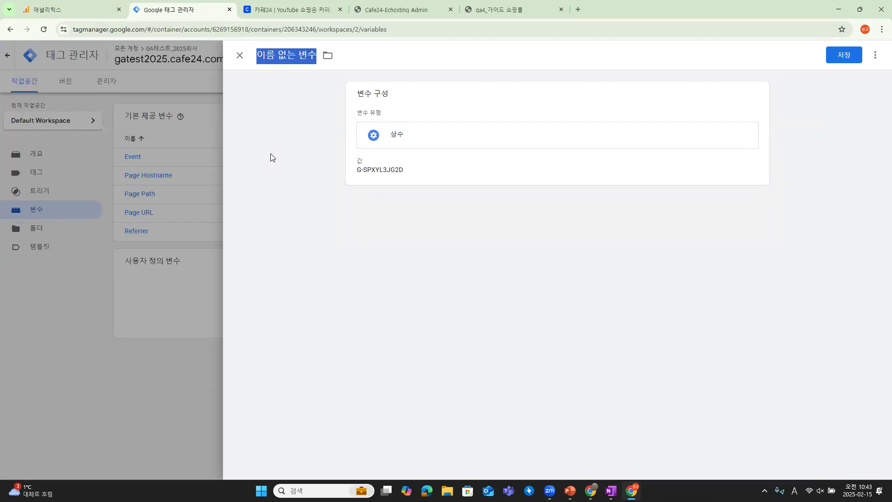
text(GA4)
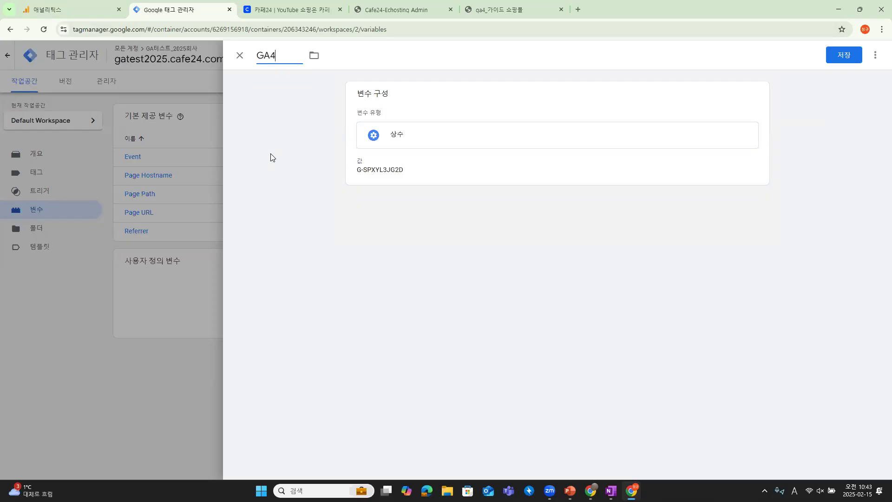
text(측정ID_)
text(G-SPXYL3JG2D)
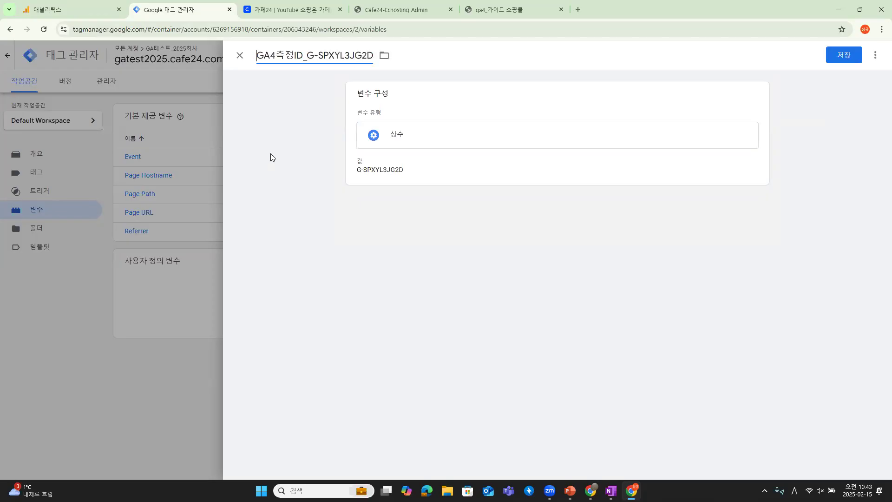
mouse_move(302, 40)
mouse_down()
mouse_move(375, 68)
mouse_move(386, 37)
mouse_up()
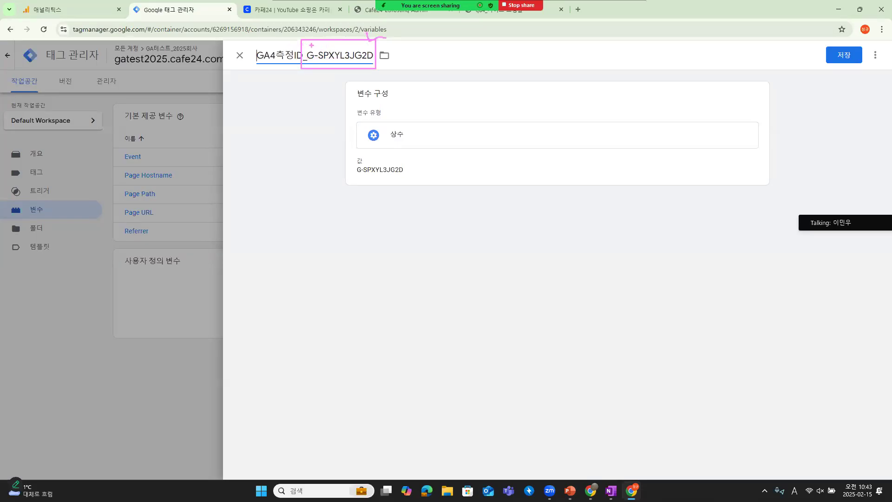
drag(376, 37, 394, 32)
key(Escape)
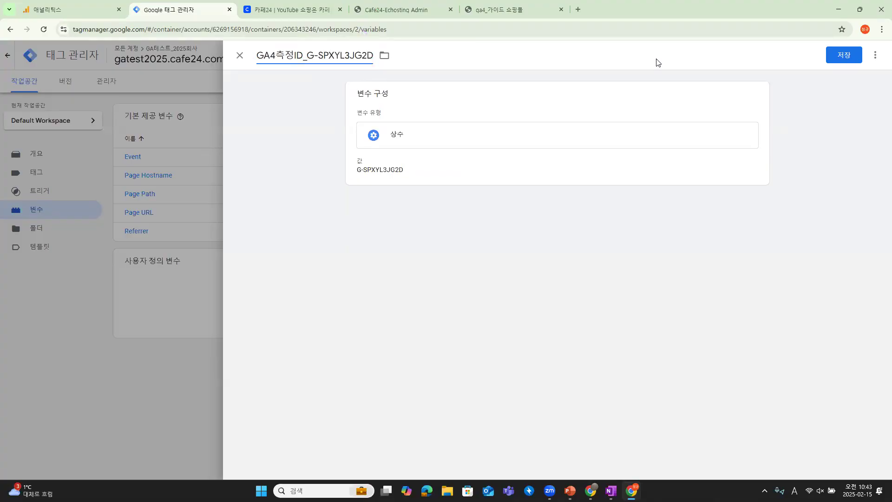
key(ctrl+2)
drag(250, 41, 305, 71)
mouse_move(291, 28)
mouse_down()
mouse_move(298, 43)
mouse_move(334, 18)
mouse_up()
key(e)
Save the new constant variable and go to the workspace's tag (태그) list.
click(834, 58)
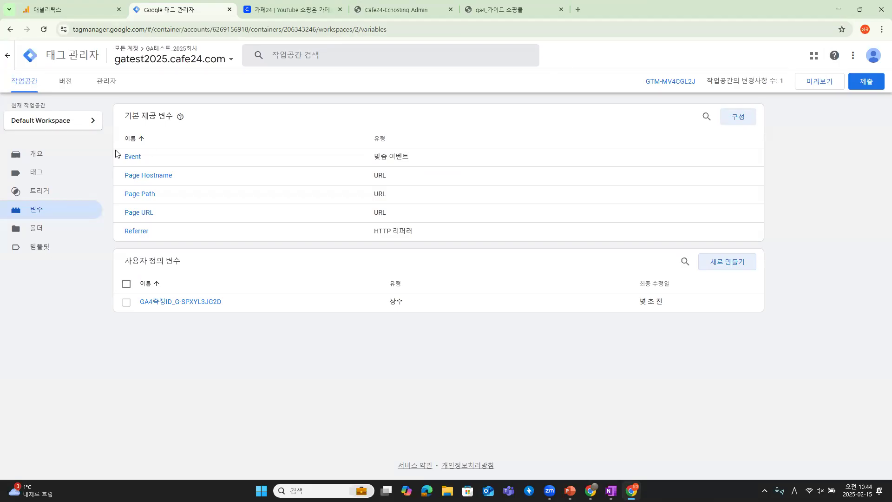
key(ctrl+2)
drag(19, 162, 69, 185)
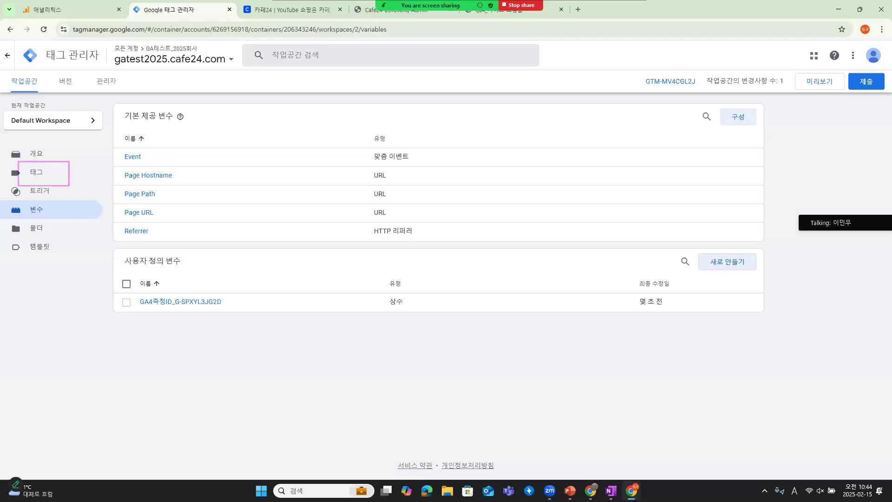
key(Escape)
click(48, 176)
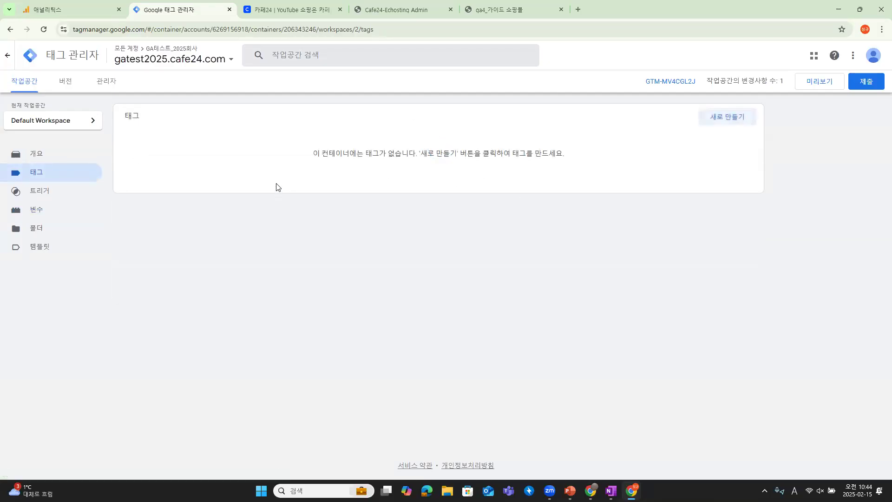
key(ctrl+2)
drag(149, 102, 152, 119)
mouse_move(152, 105)
mouse_down()
mouse_move(169, 104)
mouse_move(160, 116)
mouse_move(181, 123)
mouse_up()
mouse_move(160, 137)
mouse_down()
mouse_move(173, 138)
mouse_move(173, 149)
mouse_up()
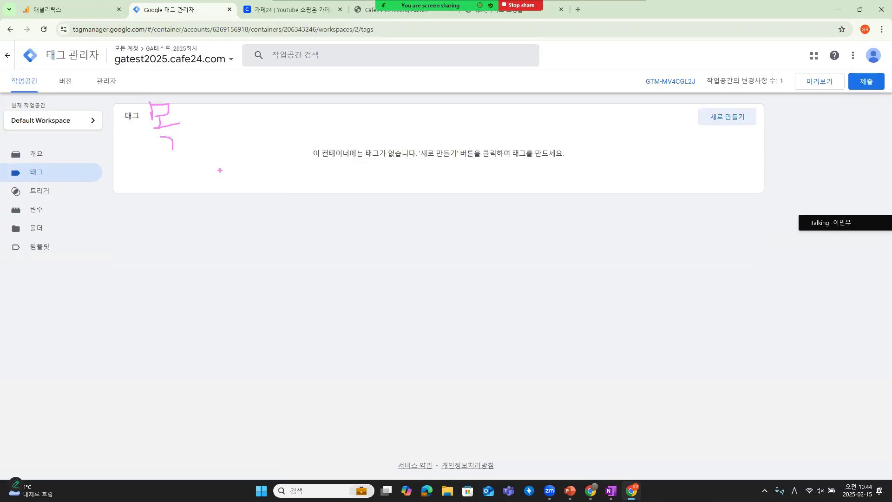
mouse_move(242, 89)
mouse_down()
mouse_move(226, 113)
mouse_move(234, 117)
mouse_up()
drag(226, 106, 252, 106)
mouse_move(244, 106)
mouse_down()
mouse_move(244, 126)
mouse_move(262, 91)
mouse_move(251, 127)
mouse_up()
mouse_move(262, 92)
mouse_down()
mouse_move(274, 122)
mouse_move(270, 109)
mouse_move(334, 111)
mouse_up()
mouse_move(340, 161)
mouse_down()
mouse_move(230, 145)
mouse_move(342, 73)
mouse_move(339, 178)
mouse_move(673, 144)
mouse_move(732, 89)
mouse_up()
key(Escape)
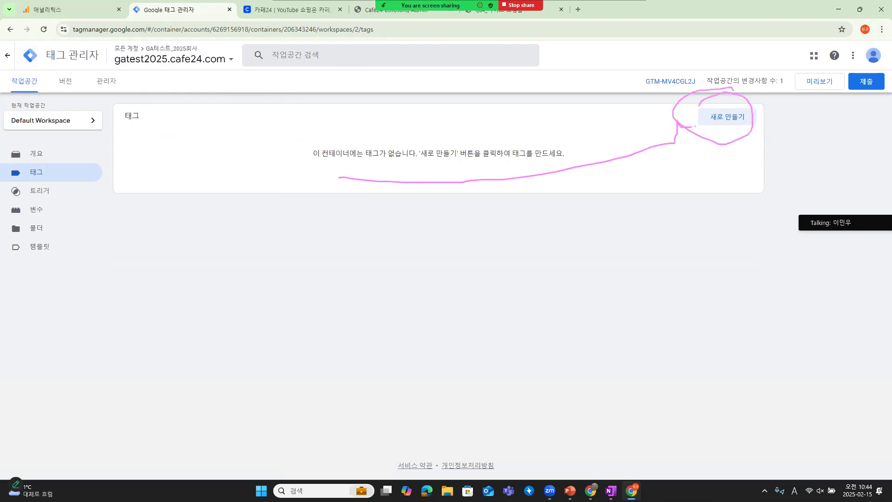
key(Escape)
Create a new tag and replace its default name with GA4기본태그.
click(732, 115)
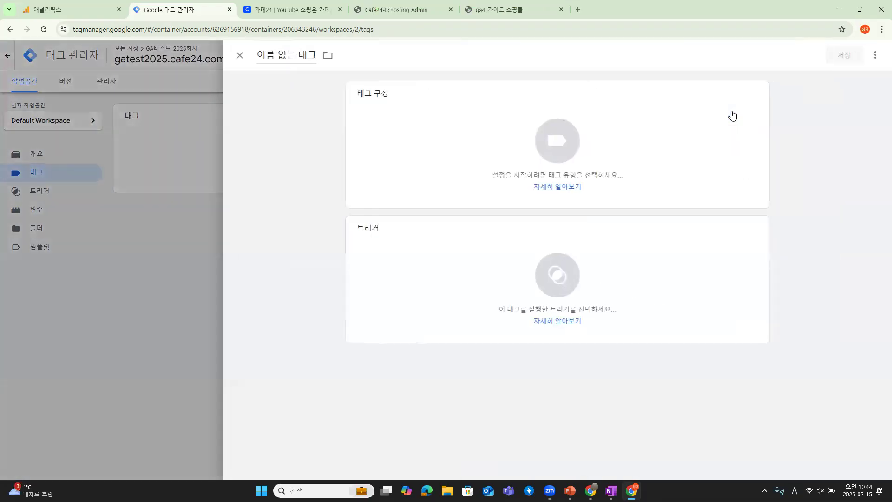
click(310, 58)
key(BackSpace)
key(BackSpace)
key(BackSpace)
key(BackSpace)
key(BackSpace)
key(BackSpace)
key(BackSpace)
key(BackSpace)
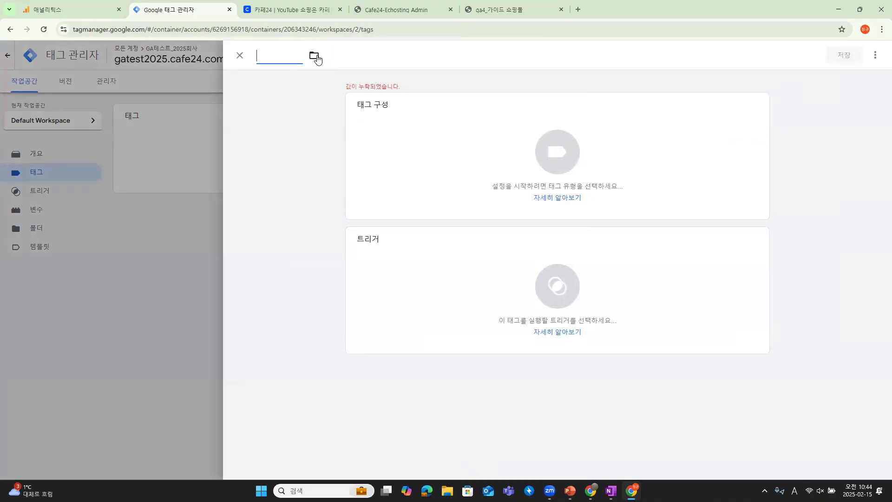
text(ㅎ)
key(BackSpace)
key(Hangul)
text(GA)
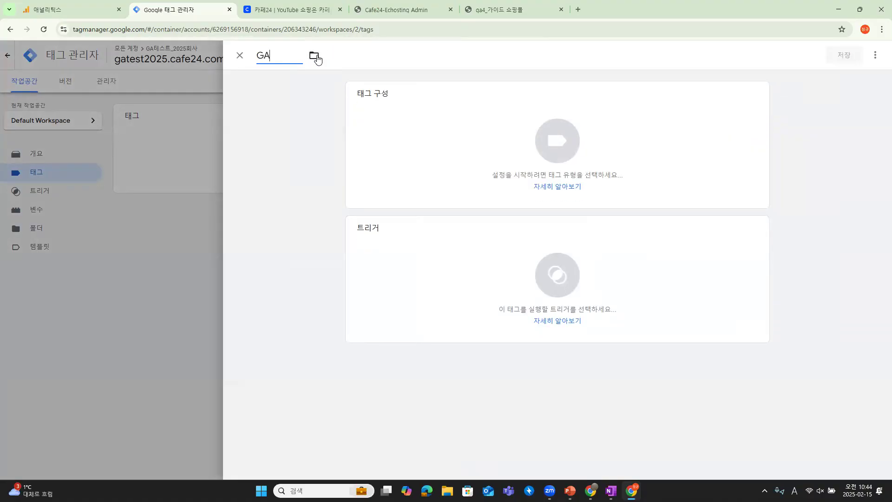
text(4)
key(Hangul)
text(기본태그)
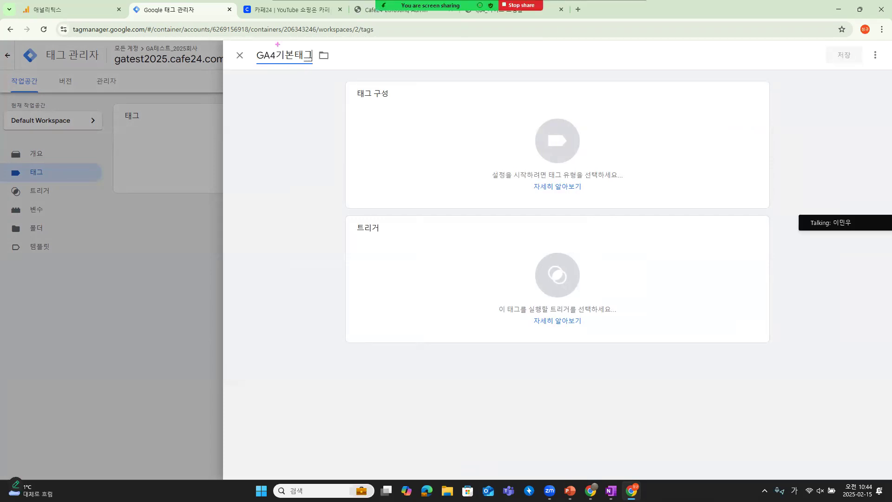
drag(257, 40, 328, 81)
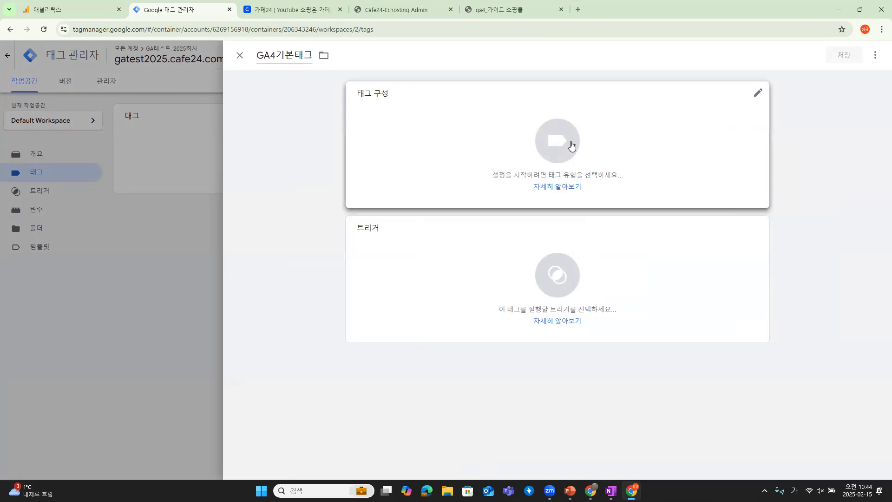
Open the list of tag types for the new tag's configuration.
click(494, 139)
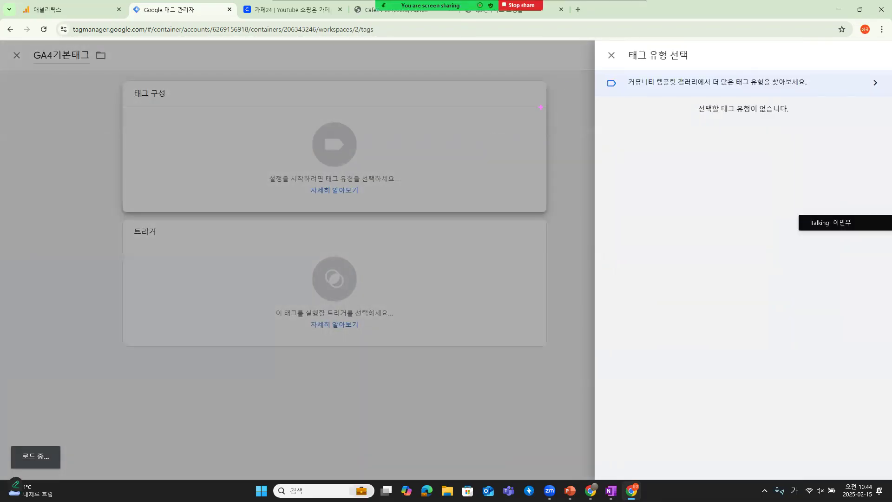
click(611, 53)
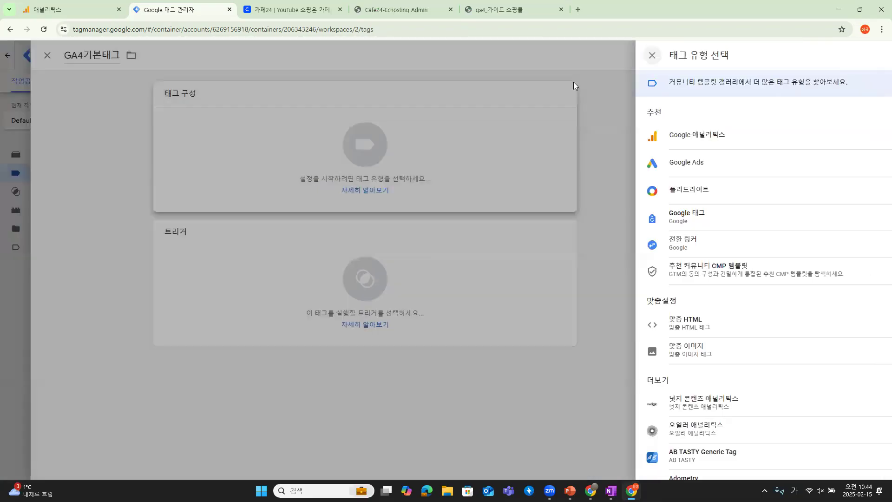
key(ctrl+2)
drag(484, 97, 648, 213)
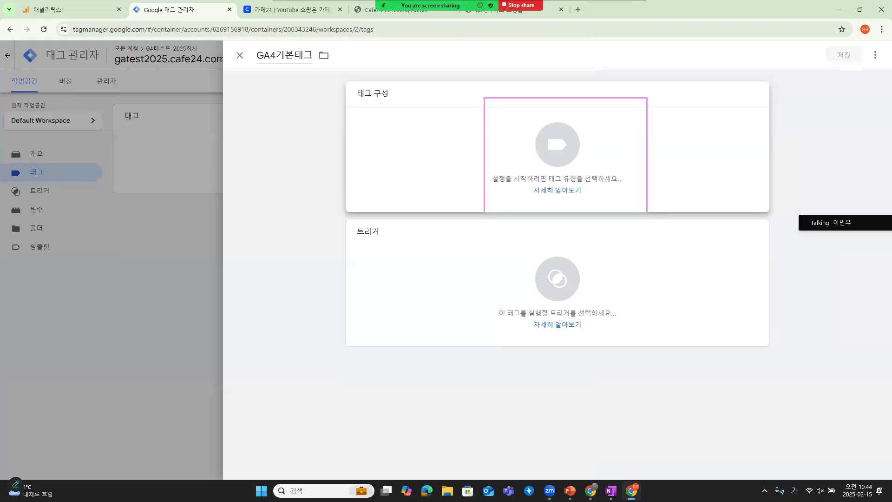
click(565, 155)
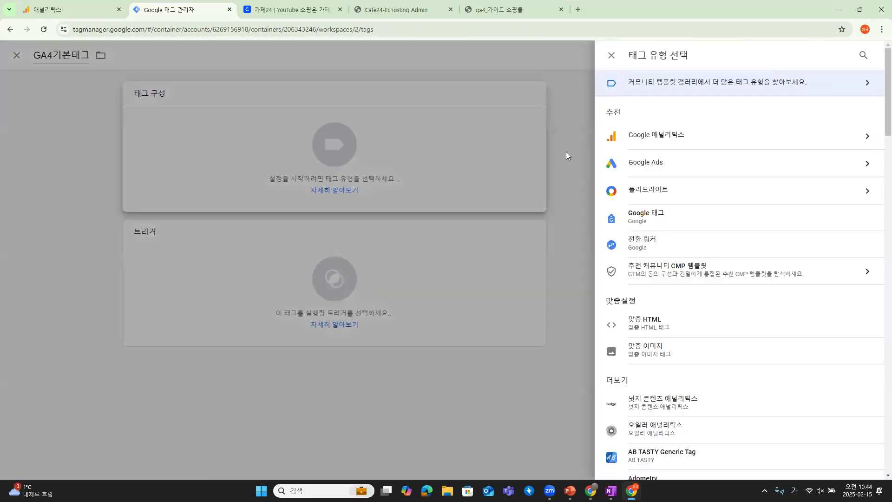
key(ctrl+2)
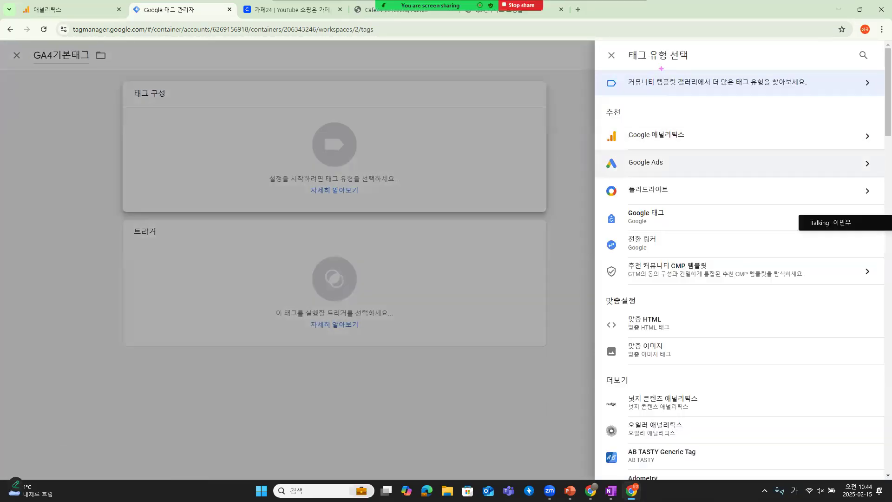
mouse_move(657, 72)
mouse_down()
mouse_move(617, 52)
mouse_move(674, 35)
mouse_move(676, 70)
mouse_up()
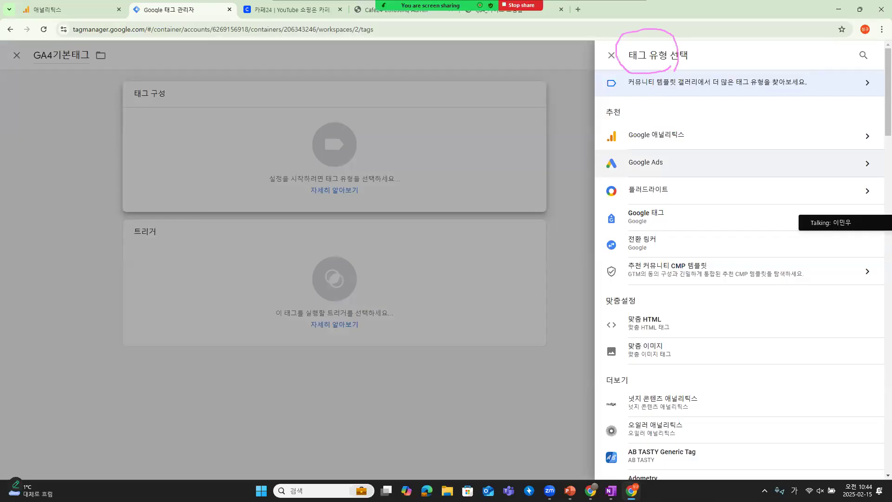
mouse_move(590, 75)
mouse_down()
mouse_move(578, 260)
mouse_move(604, 481)
mouse_move(606, 464)
mouse_up()
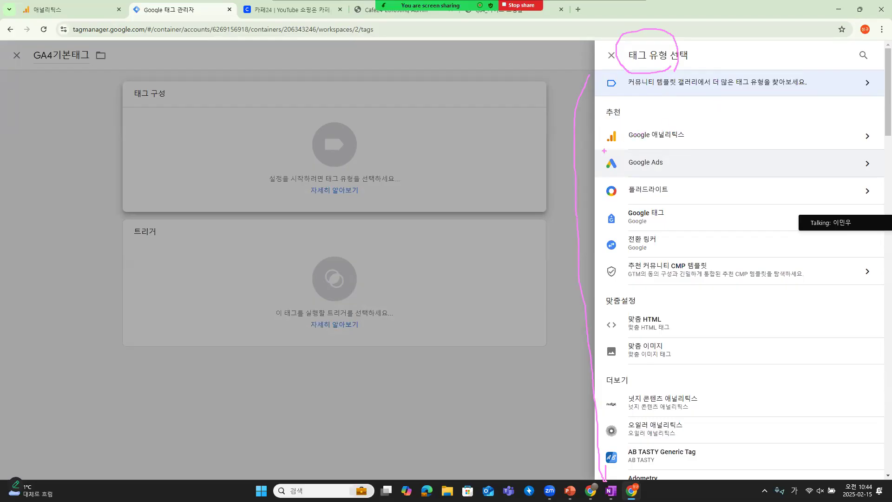
mouse_move(597, 146)
mouse_down()
mouse_move(609, 145)
mouse_move(595, 254)
mouse_move(601, 443)
mouse_up()
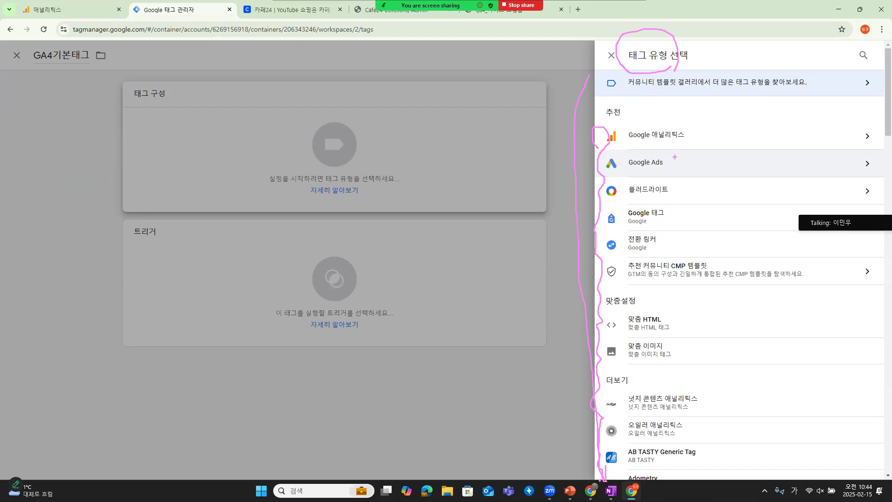
key(Escape)
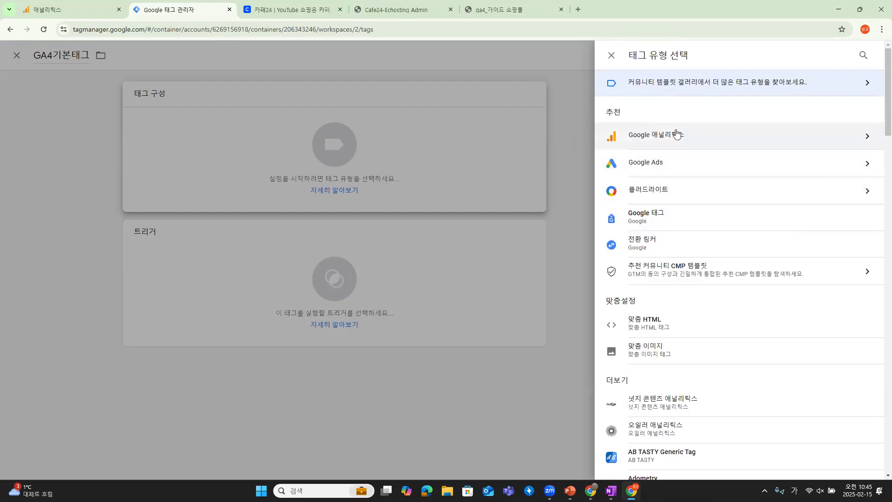
Show the tag types offered under Google Analytics (Google 애널리틱스).
click(711, 130)
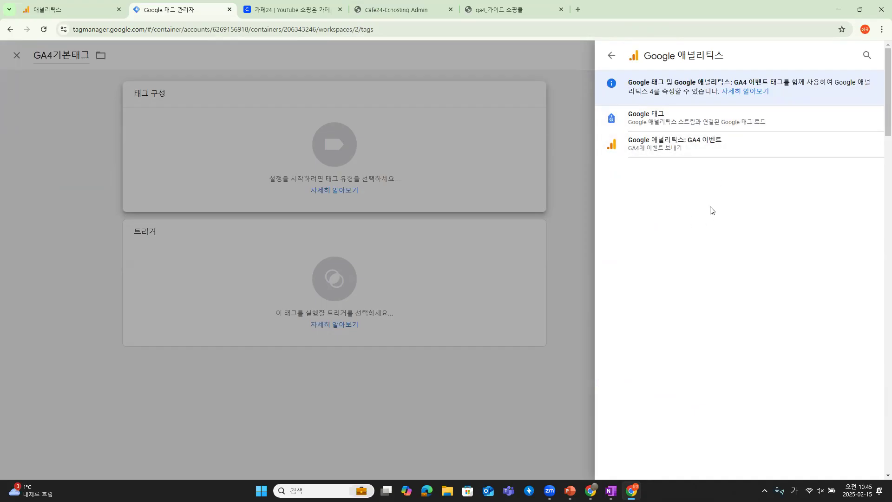
click(611, 55)
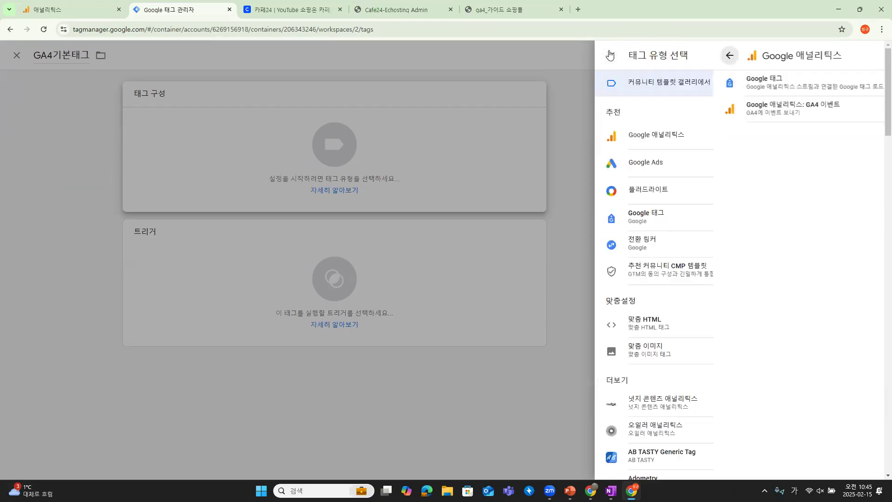
click(656, 139)
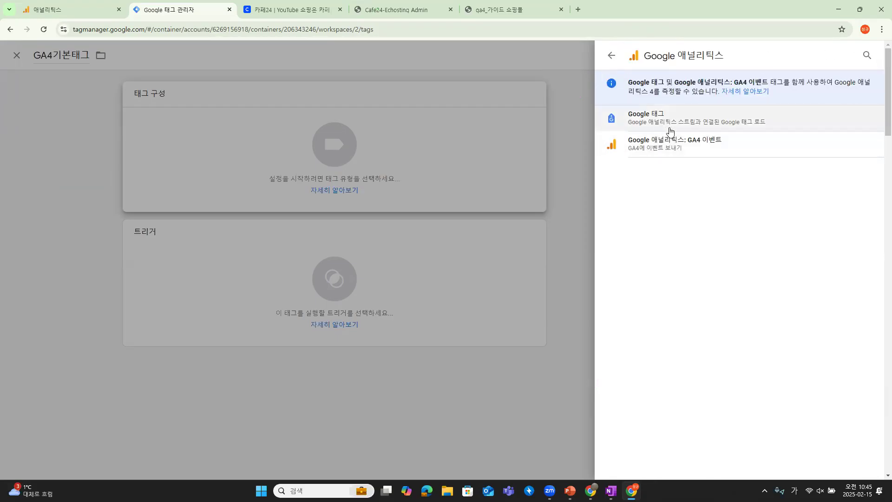
key(ctrl+2)
drag(617, 105, 775, 127)
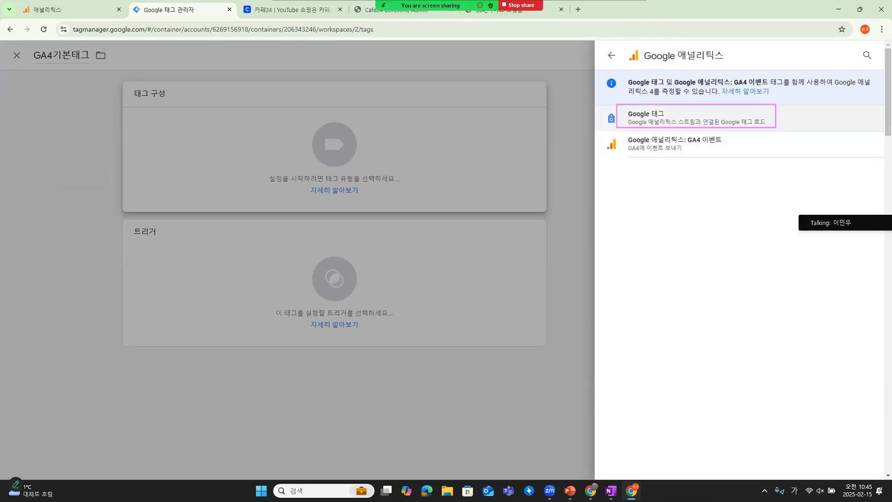
mouse_move(700, 161)
mouse_down()
mouse_move(664, 170)
mouse_move(621, 156)
mouse_move(704, 133)
mouse_move(731, 154)
mouse_move(673, 174)
mouse_up()
key(Escape)
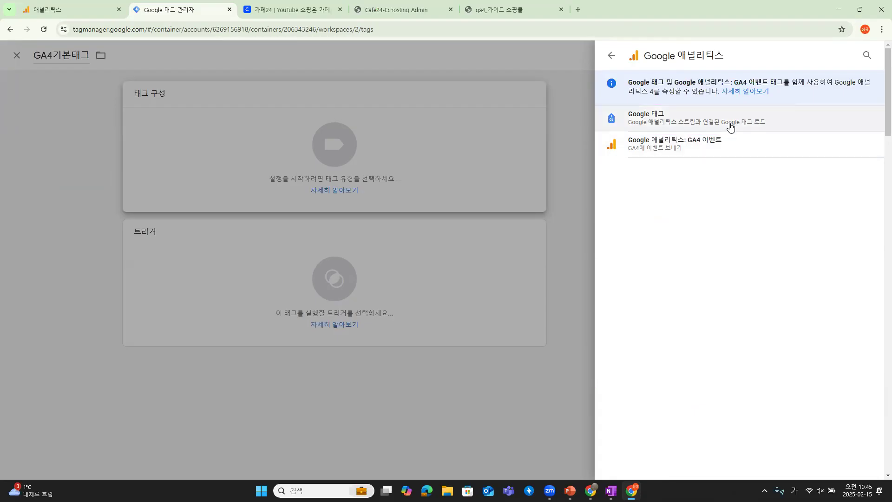
key(ctrl+2)
drag(612, 105, 769, 127)
key(Escape)
drag(751, 124, 757, 144)
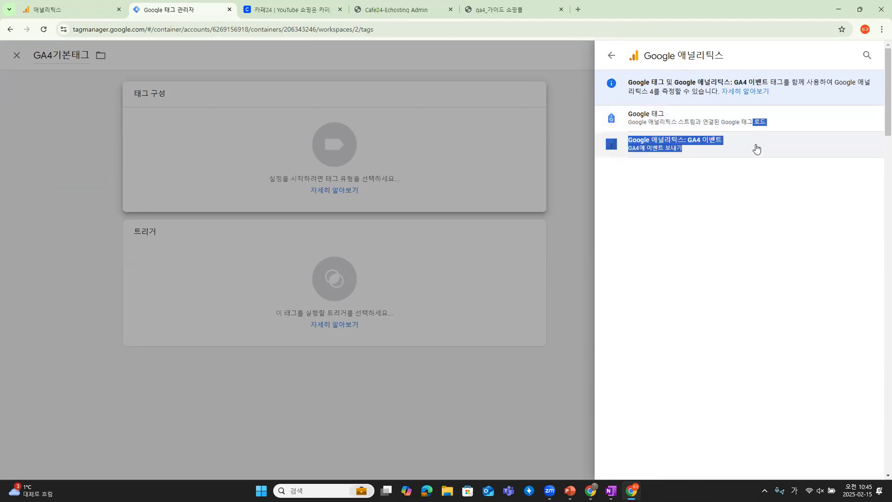
click(748, 209)
key(ctrl+1)
click(693, 177)
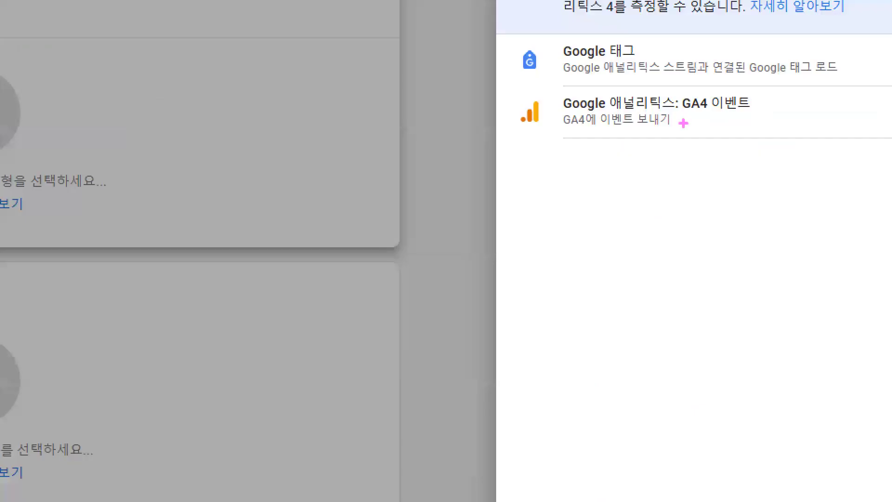
mouse_move(693, 80)
mouse_down()
mouse_move(643, 70)
mouse_move(679, 46)
mouse_move(739, 51)
mouse_move(736, 85)
mouse_move(692, 80)
mouse_move(862, 73)
mouse_up()
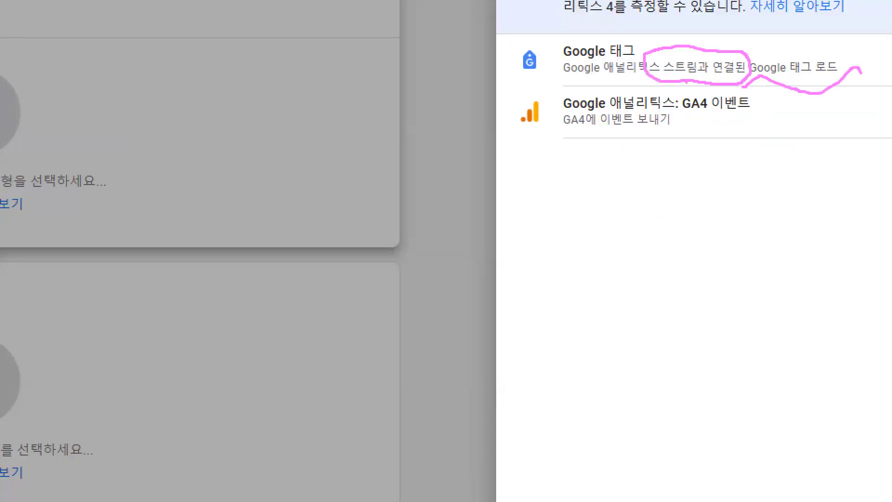
key(Escape)
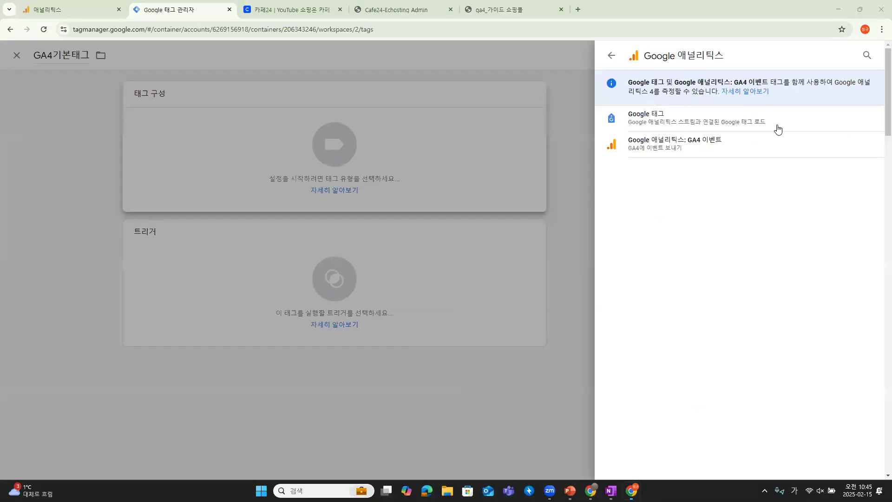
Choose Google Tag (Google 태그) as the tag type and set its tag ID to G-SPXYL3JG2D, copied from the Analytics web stream.
click(699, 129)
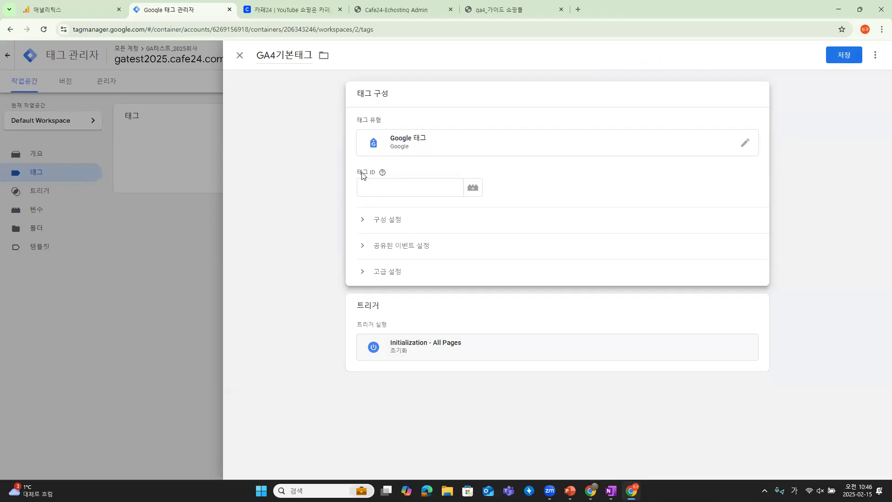
click(78, 9)
click(803, 168)
click(183, 9)
click(377, 188)
key(ctrl+v)
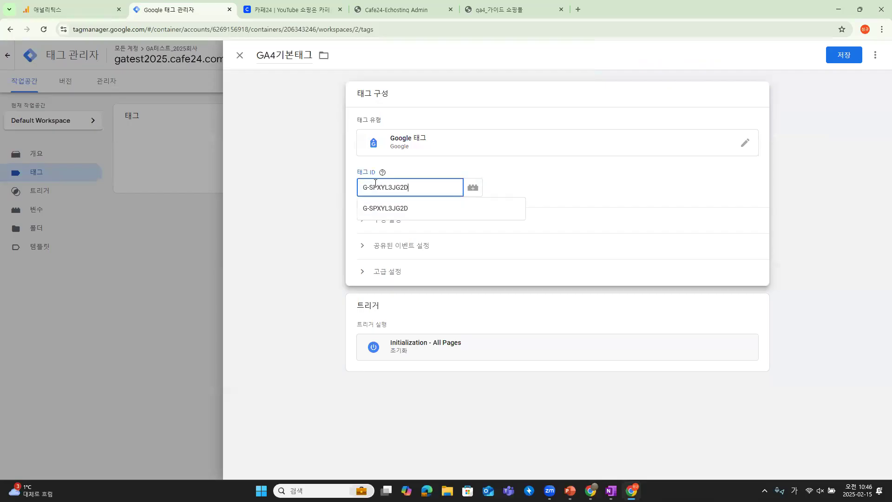
click(409, 176)
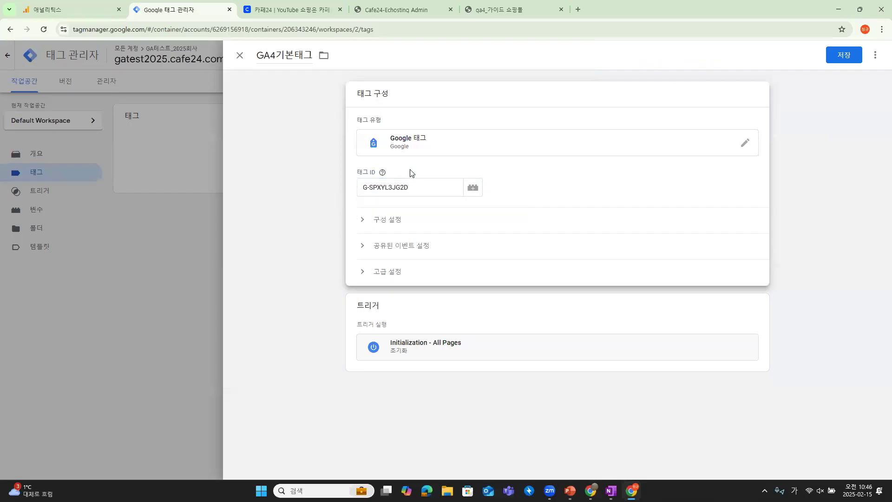
mouse_move(337, 162)
mouse_down()
mouse_move(404, 180)
mouse_move(434, 204)
mouse_up()
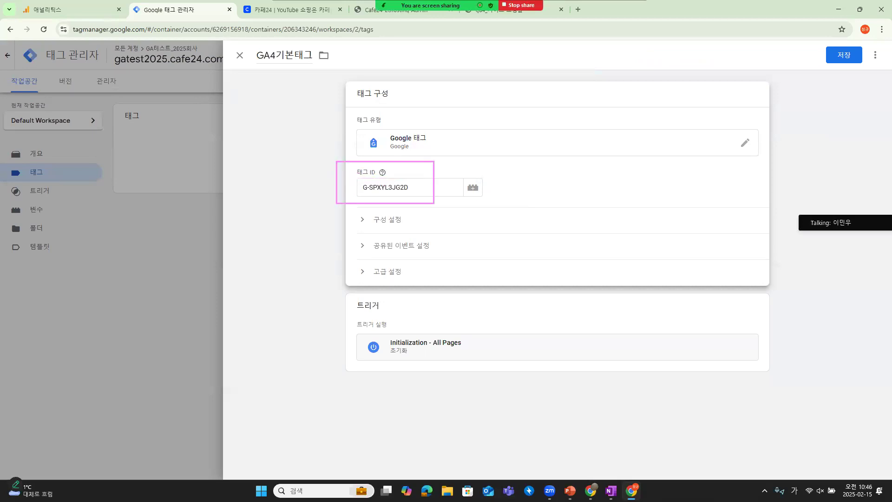
key(Escape)
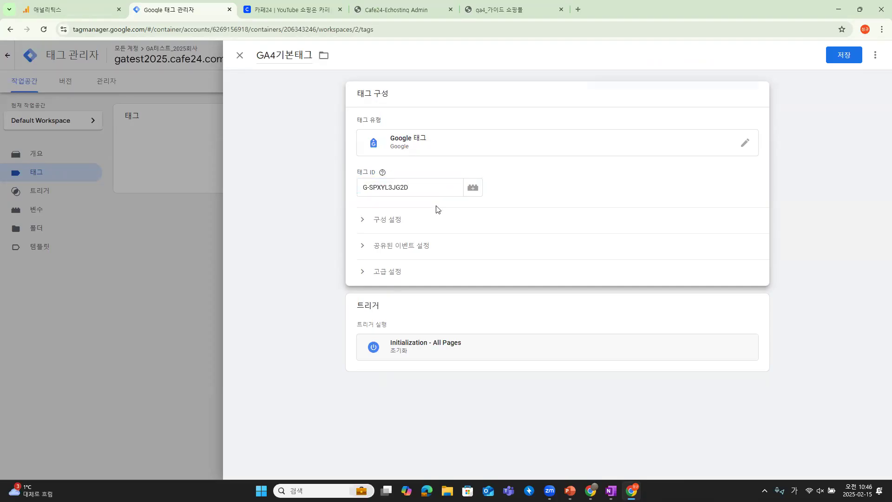
Insert the constant variable GA4측정ID_G-SPXYL3JG2D into the tag ID (태그 ID) of the Google tag.
key(ctrl+2)
drag(455, 170, 494, 204)
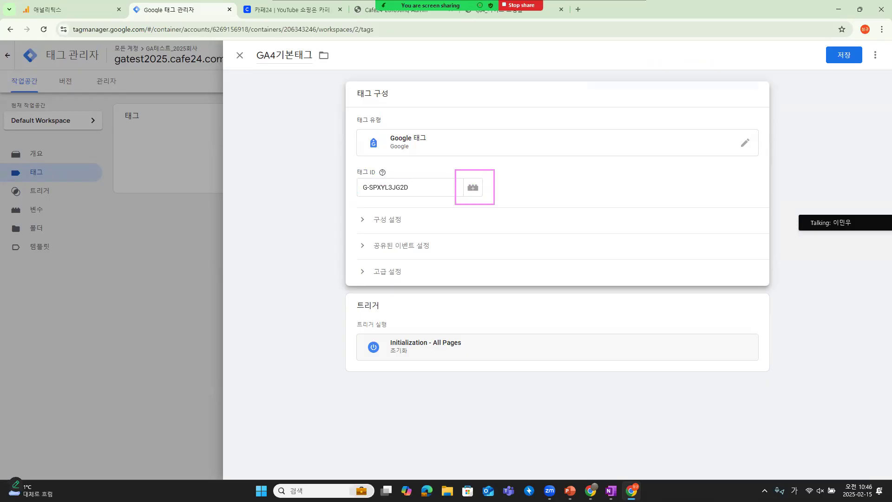
mouse_move(478, 153)
mouse_down()
mouse_move(490, 180)
mouse_move(536, 164)
mouse_up()
click(476, 193)
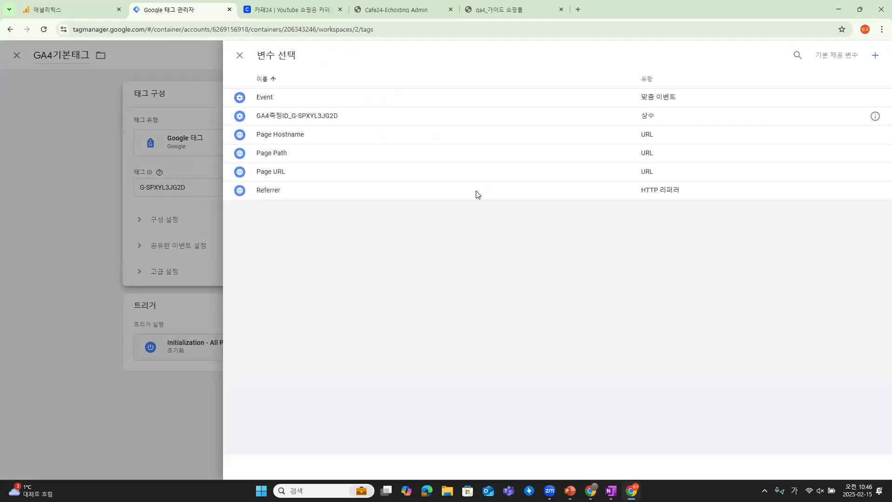
drag(241, 108, 884, 124)
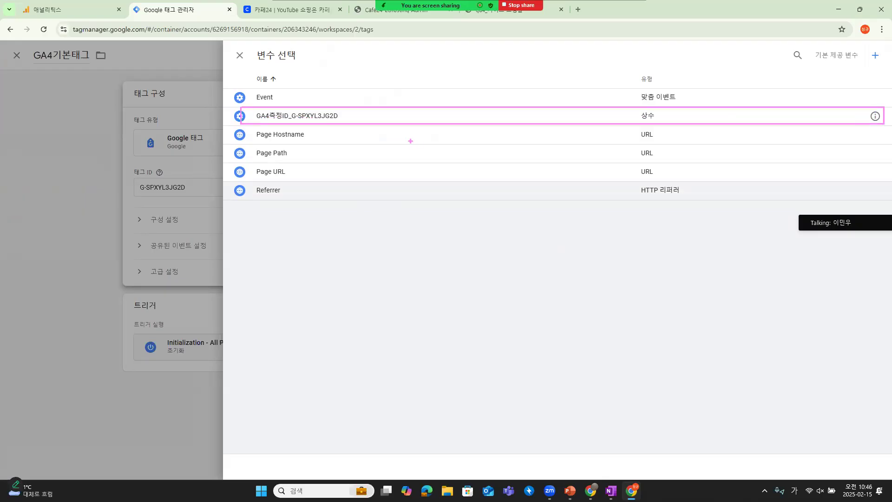
drag(284, 102, 340, 134)
drag(314, 89, 369, 86)
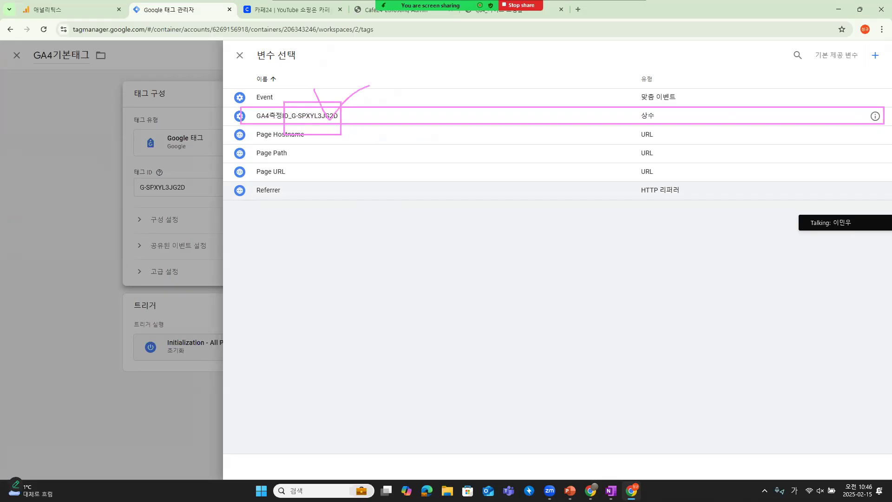
click(320, 116)
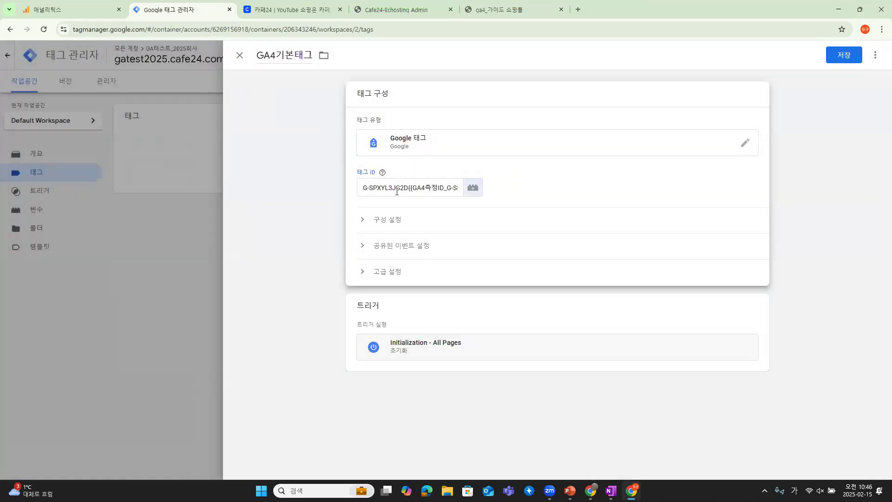
Remove the literal G-SPXYL3JG2D before the variable so that the tag ID is only {{GA4측정ID_G-SPXYL3JG2D}}.
drag(409, 190, 343, 185)
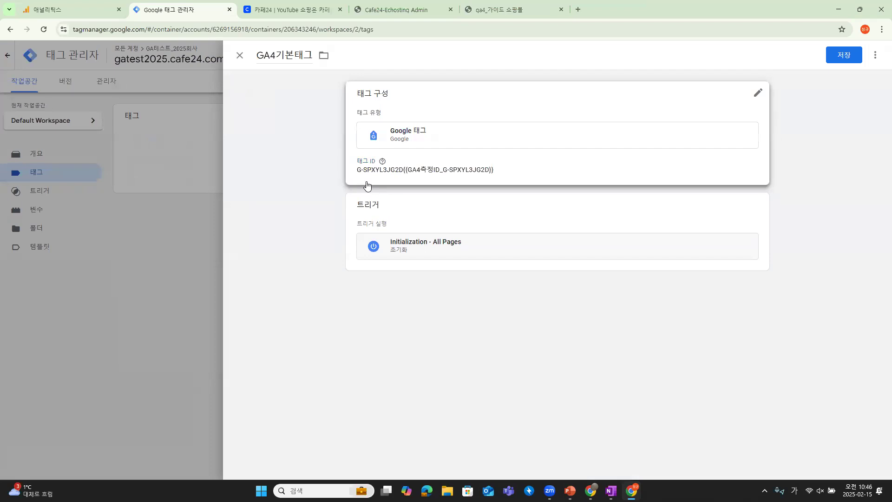
click(424, 175)
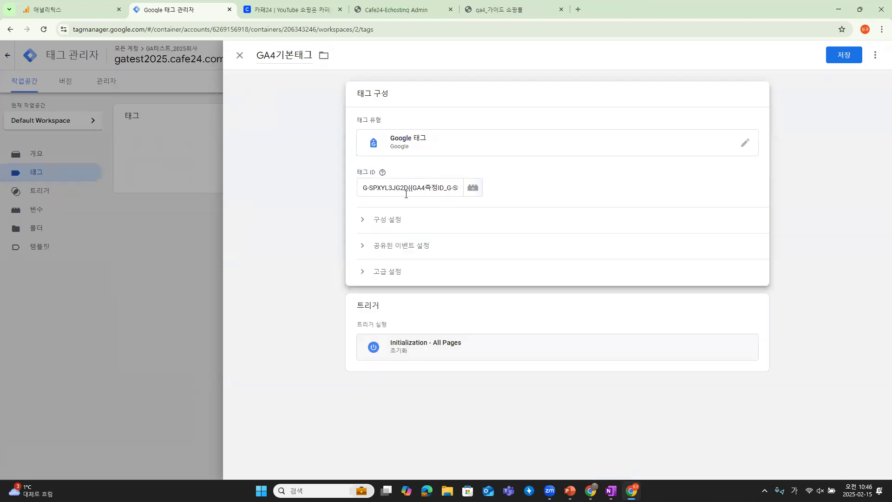
drag(411, 187, 332, 185)
key(ctrl+c)
click(404, 175)
click(408, 188)
key(BackSpace)
key(BackSpace)
key(BackSpace)
key(BackSpace)
key(BackSpace)
key(BackSpace)
key(BackSpace)
key(BackSpace)
key(BackSpace)
key(BackSpace)
key(BackSpace)
key(BackSpace)
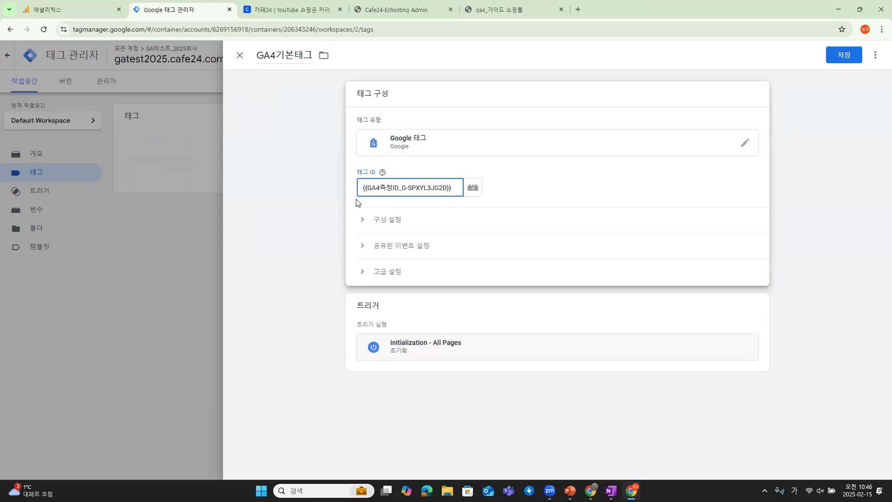
click(527, 178)
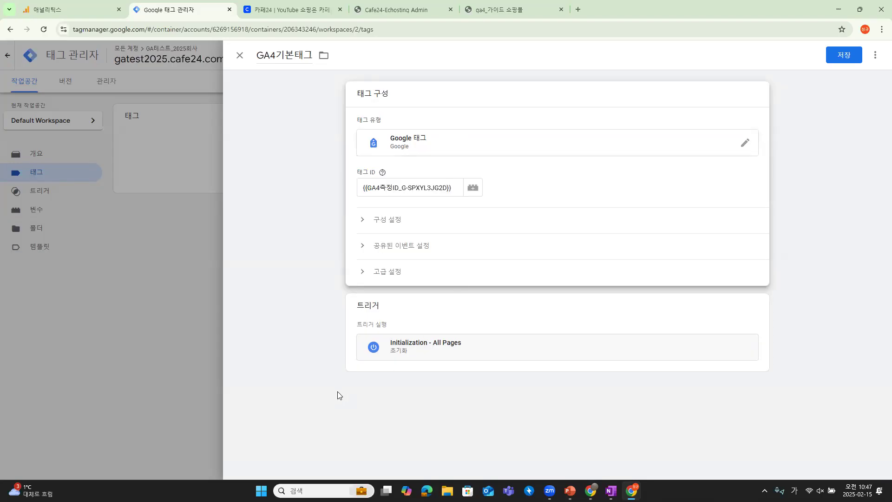
key(ctrl+2)
mouse_move(324, 362)
mouse_down()
mouse_move(316, 289)
mouse_move(304, 306)
mouse_up()
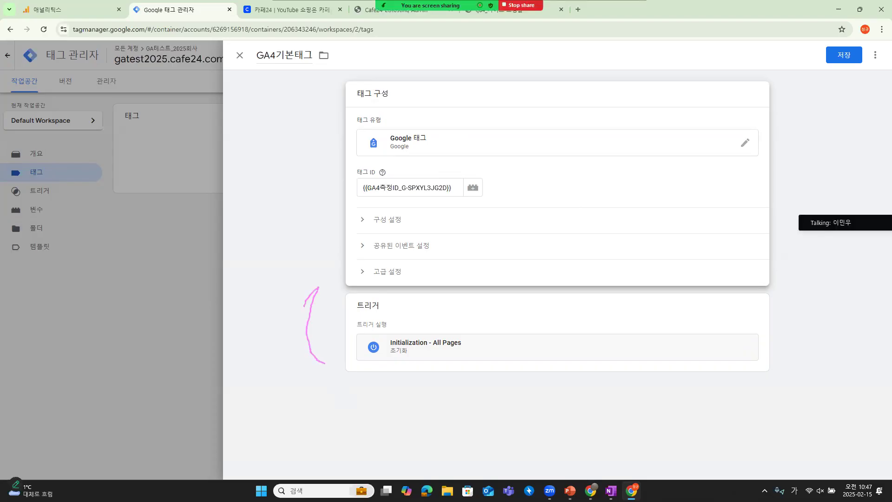
key(Escape)
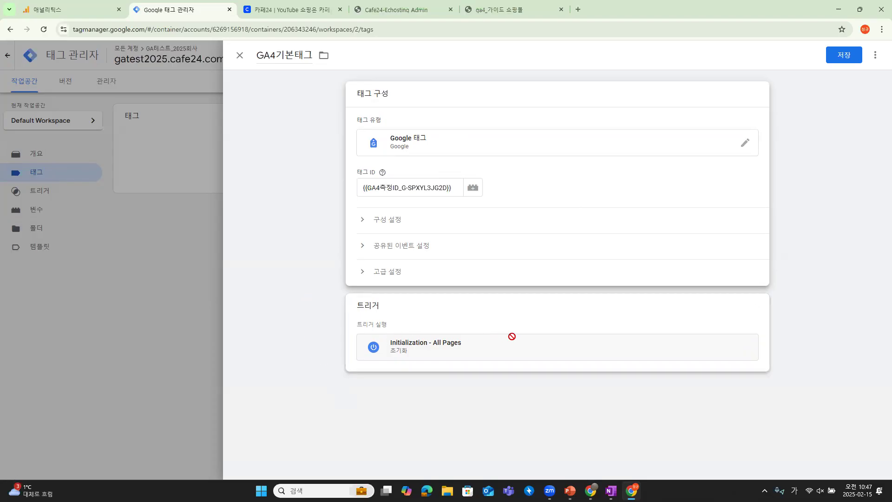
key(Escape)
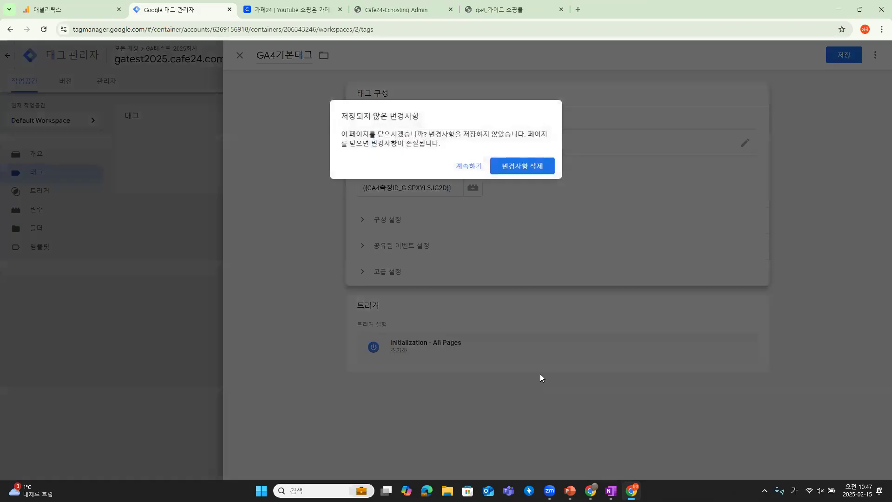
click(471, 165)
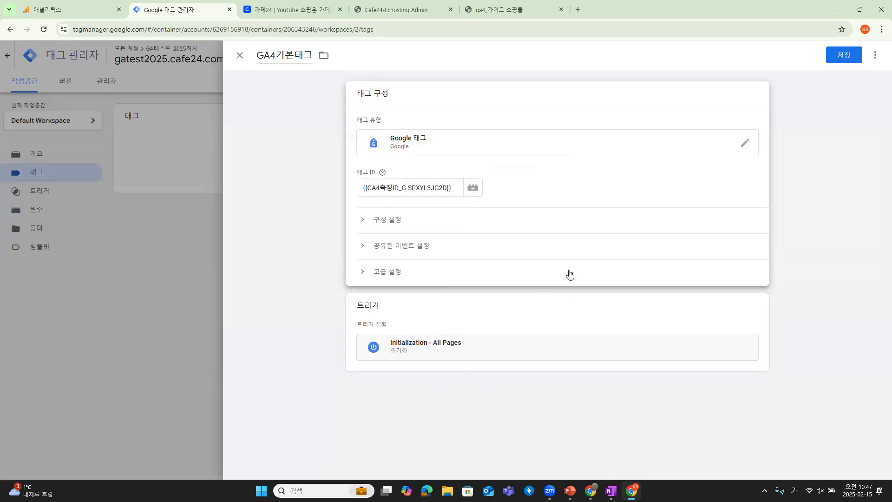
Save the GA4기본태그 tag with its Initialization - All Pages trigger.
key(ctrl+2)
drag(812, 40, 883, 70)
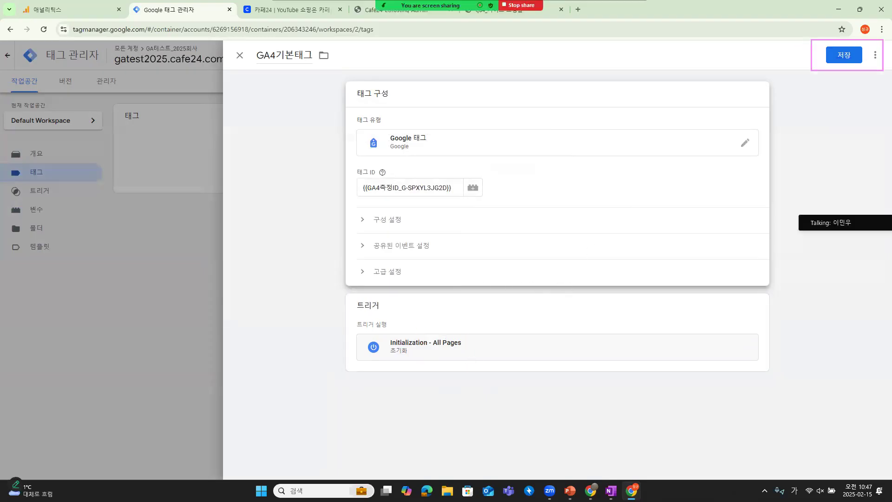
click(850, 58)
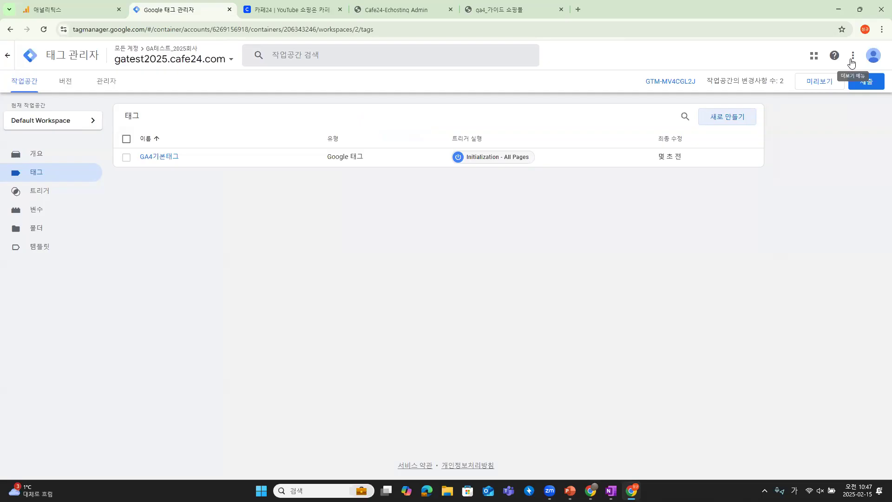
Open the preview mode (미리보기) of the container in Tag Assistant.
mouse_move(794, 64)
mouse_down()
mouse_move(820, 92)
mouse_move(849, 103)
mouse_up()
mouse_move(793, 44)
mouse_down()
mouse_move(808, 68)
mouse_move(834, 33)
mouse_up()
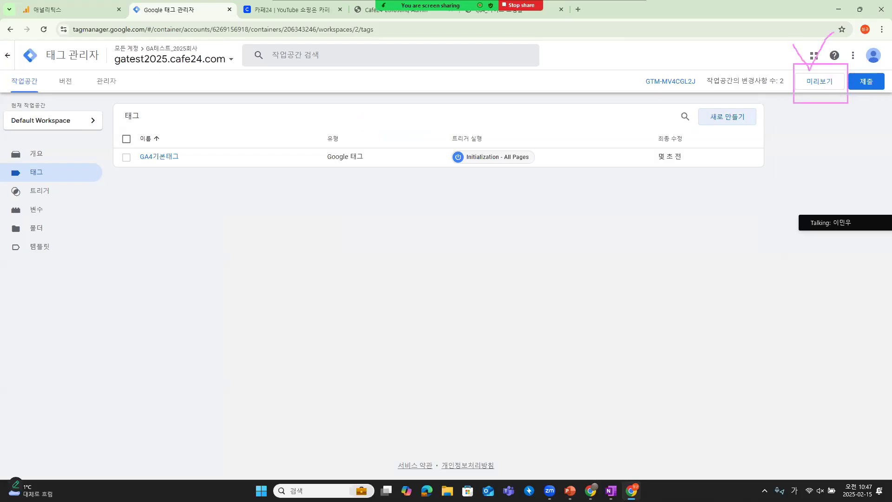
key(Escape)
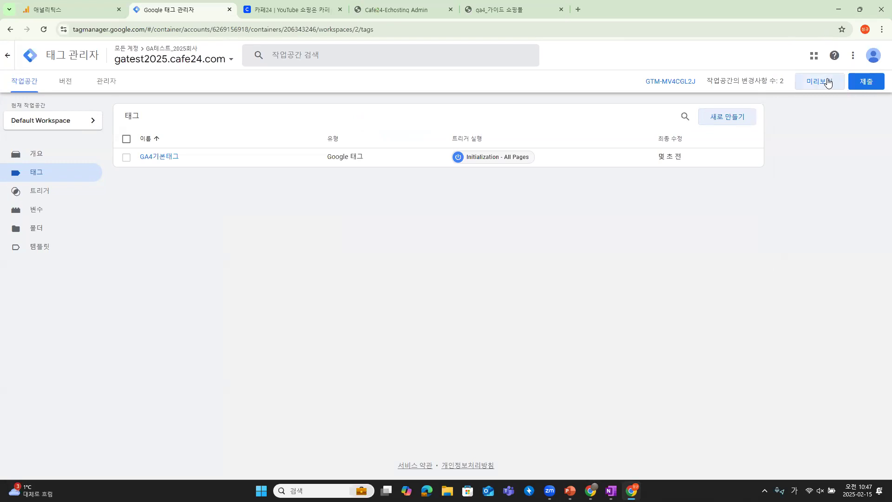
click(827, 82)
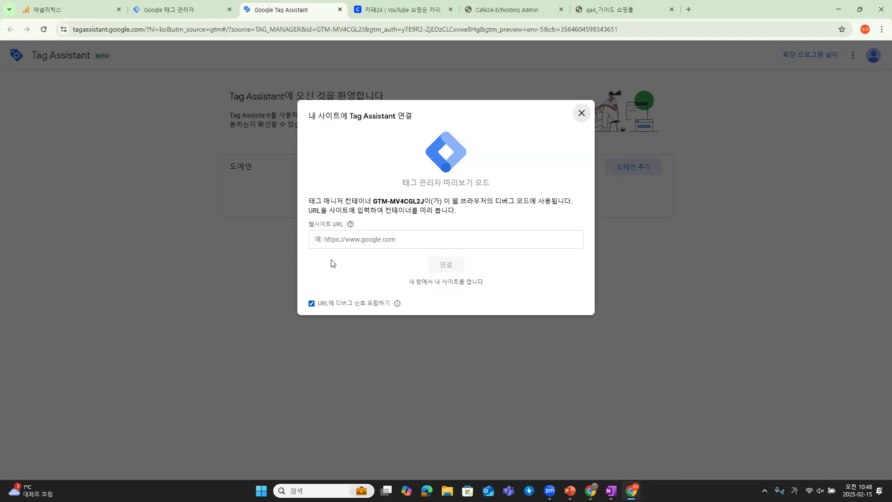
click(178, 9)
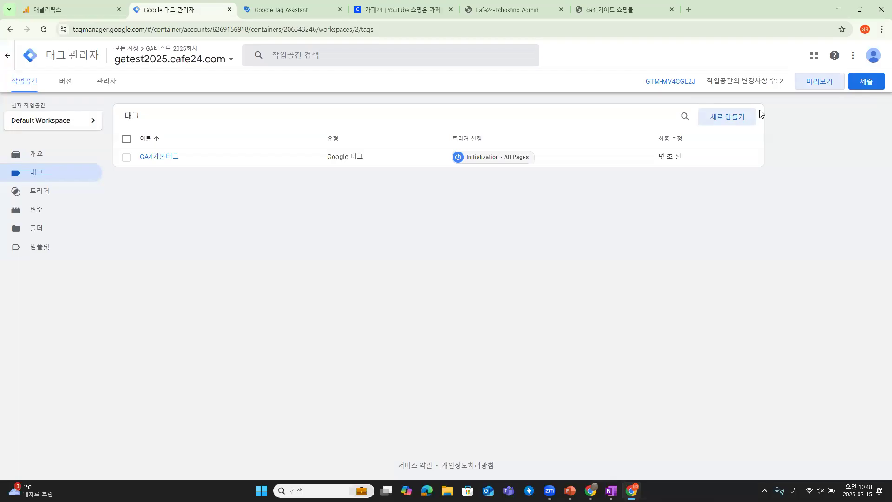
key(ctrl+2)
drag(846, 67, 891, 107)
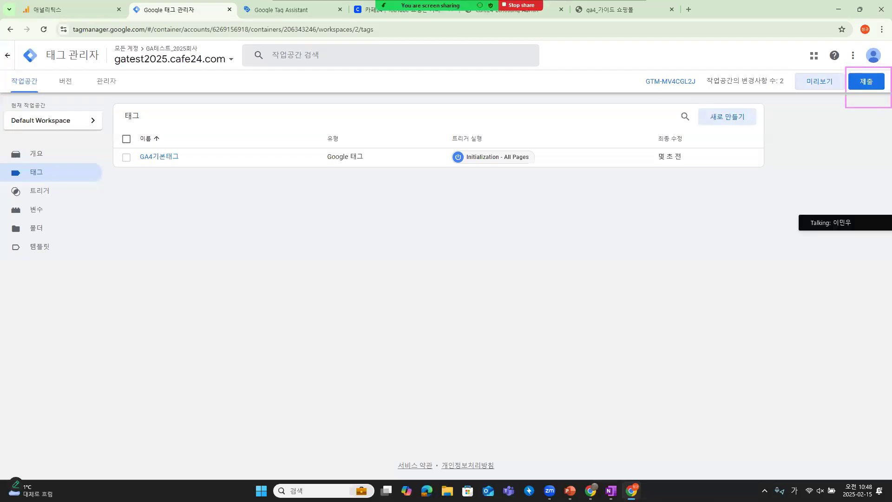
mouse_move(854, 56)
mouse_down()
mouse_move(865, 72)
mouse_move(880, 47)
mouse_up()
mouse_move(829, 104)
mouse_down()
mouse_move(816, 108)
mouse_move(791, 77)
mouse_move(843, 87)
mouse_move(813, 111)
mouse_up()
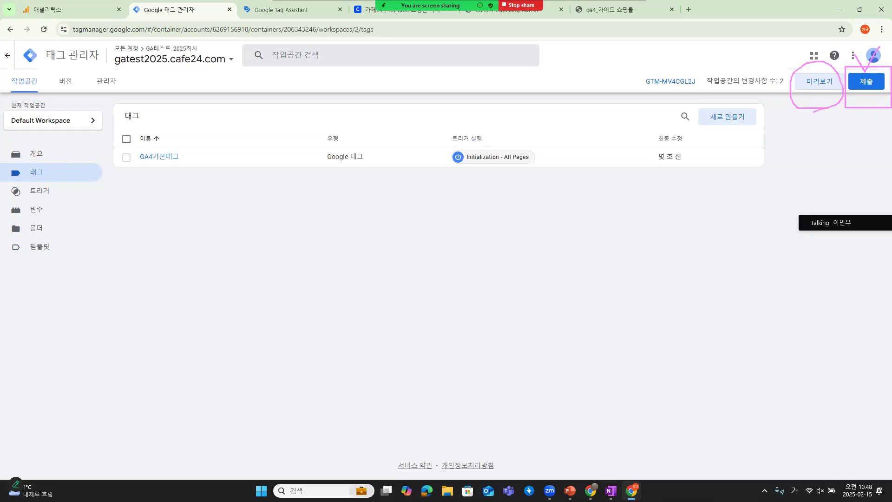
drag(794, 62, 821, 49)
mouse_move(878, 127)
mouse_down()
mouse_move(847, 96)
mouse_move(873, 59)
mouse_move(882, 111)
mouse_move(843, 155)
mouse_up()
mouse_move(836, 116)
mouse_down()
mouse_move(878, 150)
mouse_move(839, 201)
mouse_up()
drag(828, 171, 880, 196)
mouse_move(861, 54)
mouse_down()
mouse_move(874, 78)
mouse_move(885, 27)
mouse_up()
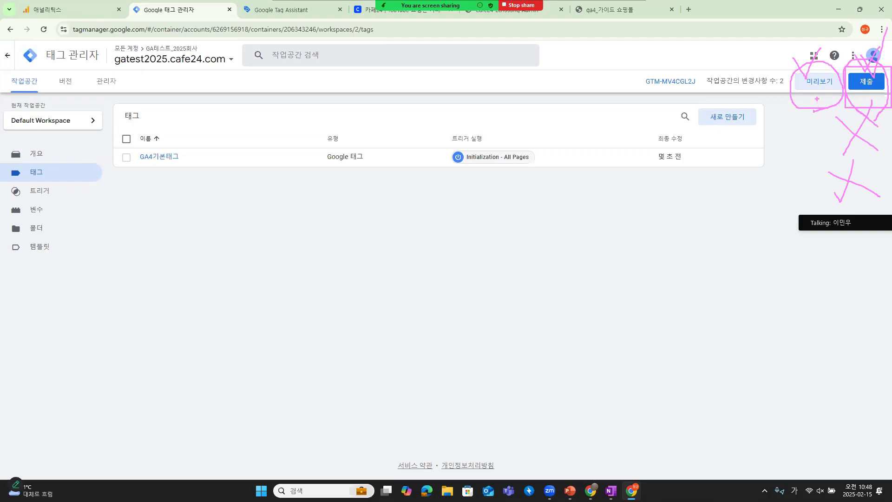
mouse_move(817, 98)
mouse_down()
mouse_move(856, 112)
mouse_move(879, 86)
mouse_move(887, 95)
mouse_up()
key(Escape)
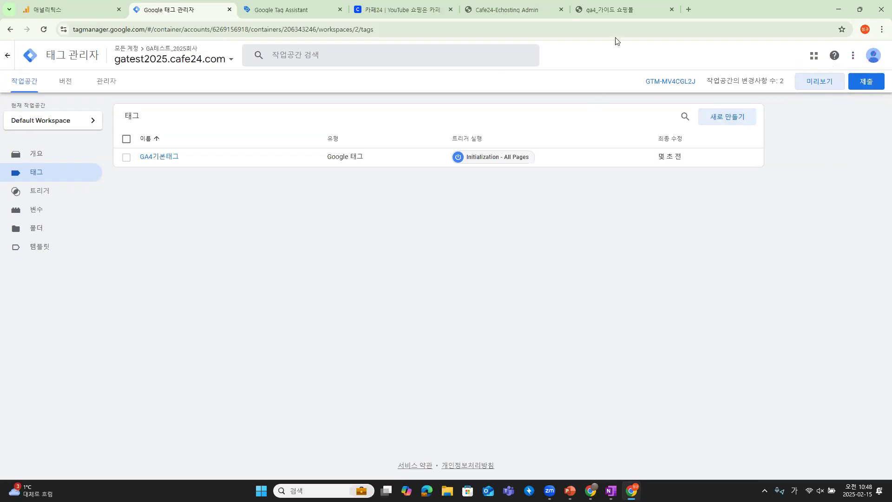
click(307, 15)
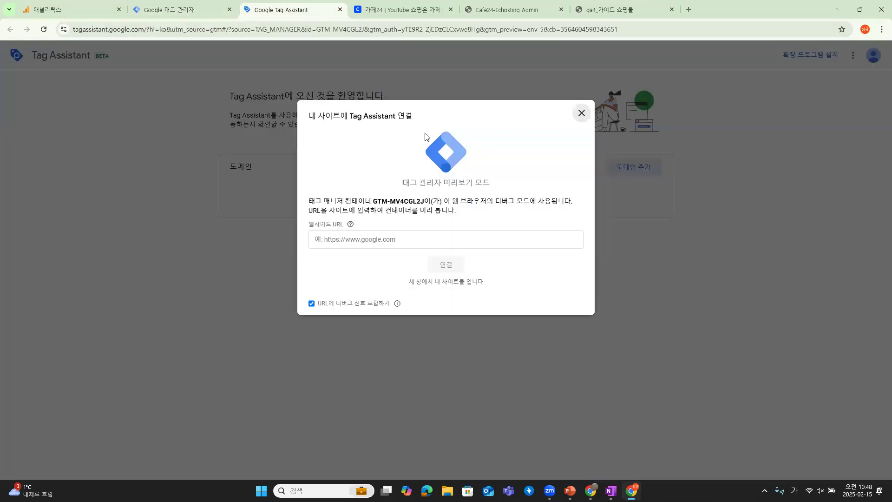
click(412, 240)
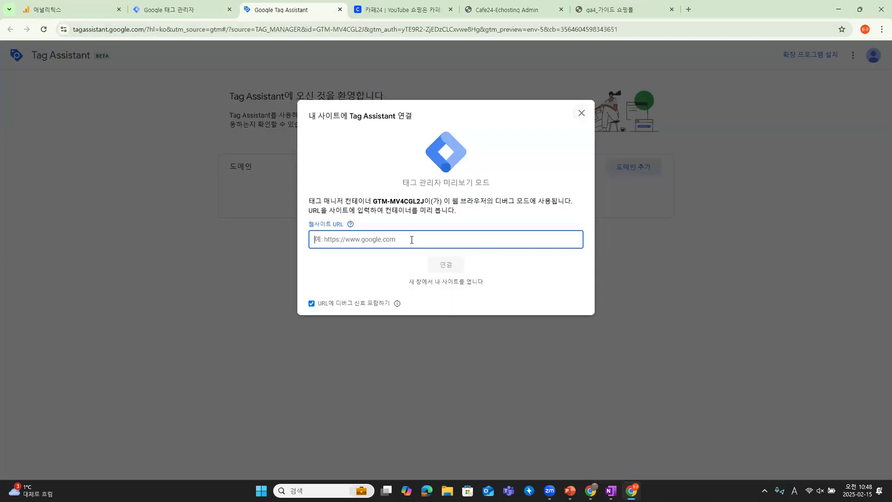
key(ctrl+v)
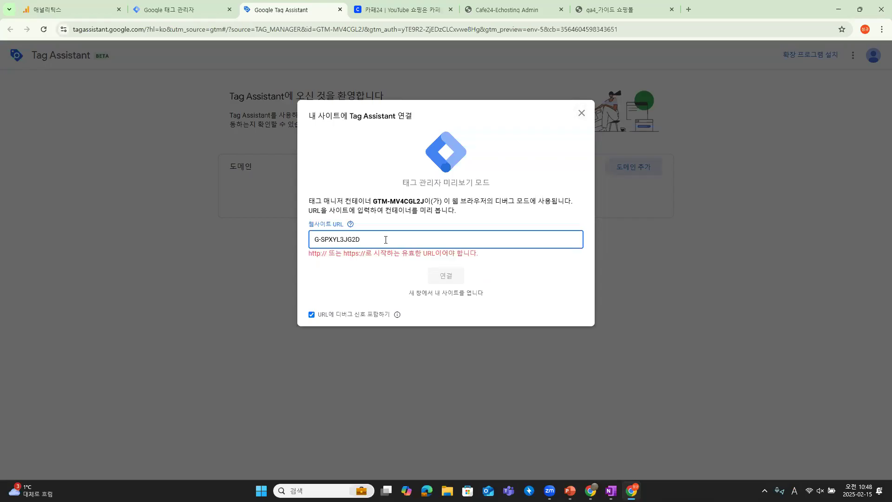
key(Escape)
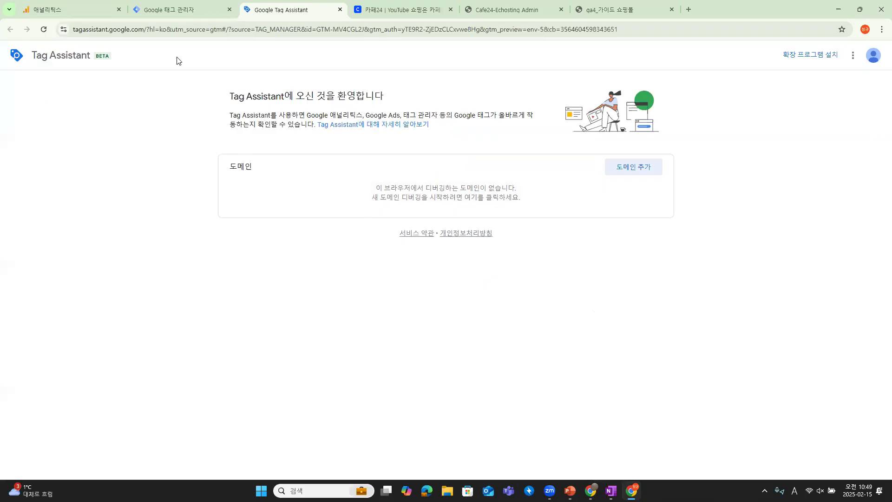
click(339, 9)
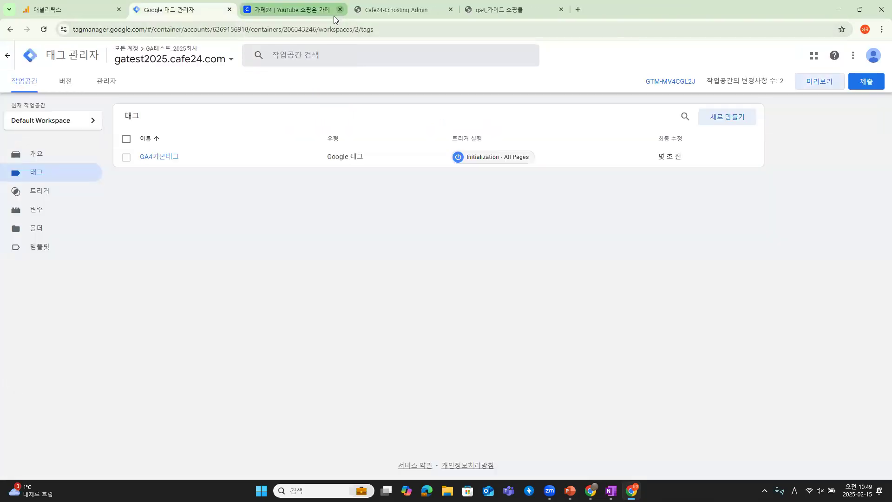
Preview the workspace and connect Tag Assistant to the gatest2025.cafe24.com address copied from the open ga4_가이드 쇼핑몰 shop page.
click(825, 85)
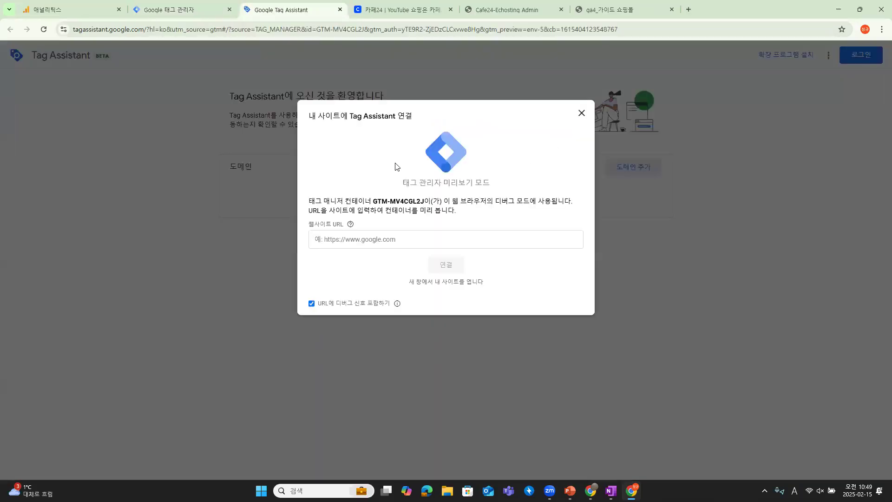
click(596, 14)
click(171, 34)
key(ctrl+c)
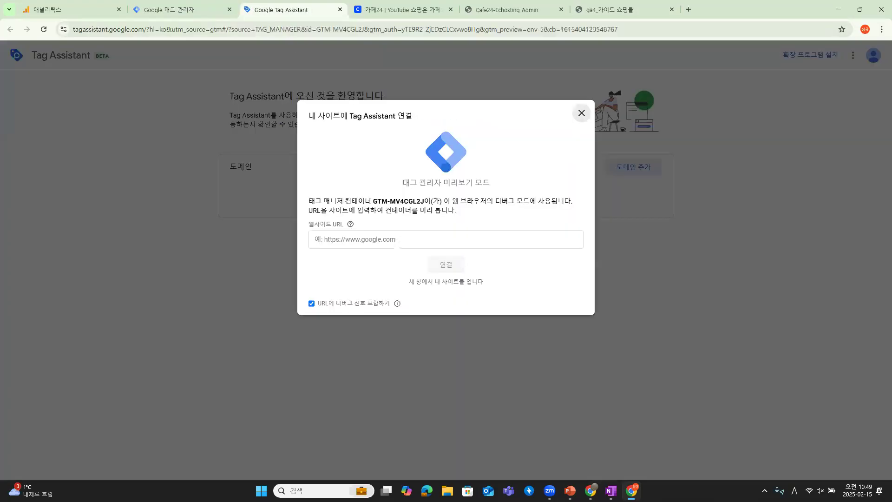
click(278, 10)
click(378, 245)
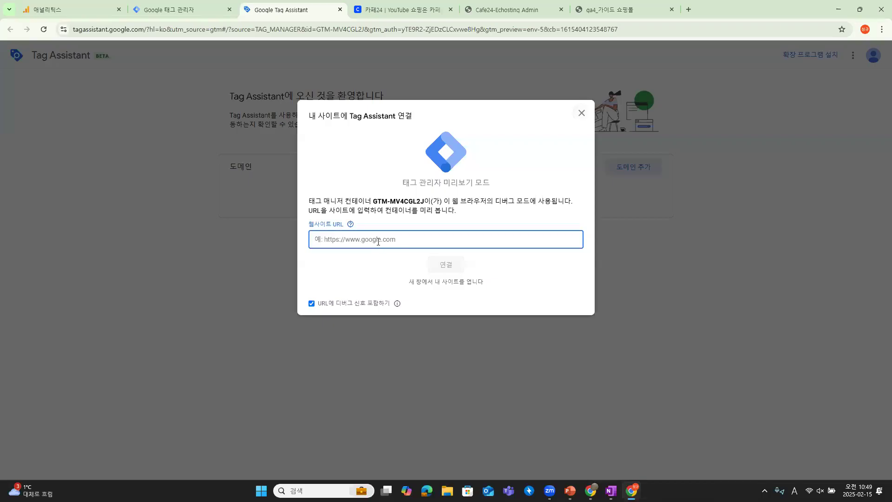
key(ctrl+v)
click(445, 265)
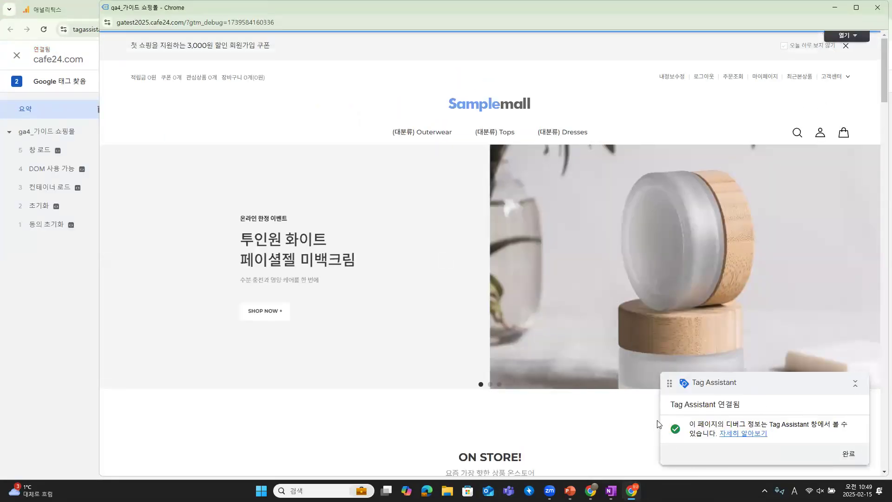
Check the connection notice on the shop page, and return to the Tag Assistant summary to examine which tags fired.
drag(652, 391, 781, 452)
mouse_move(692, 442)
mouse_down()
mouse_move(648, 440)
mouse_move(676, 413)
mouse_move(686, 449)
mouse_up()
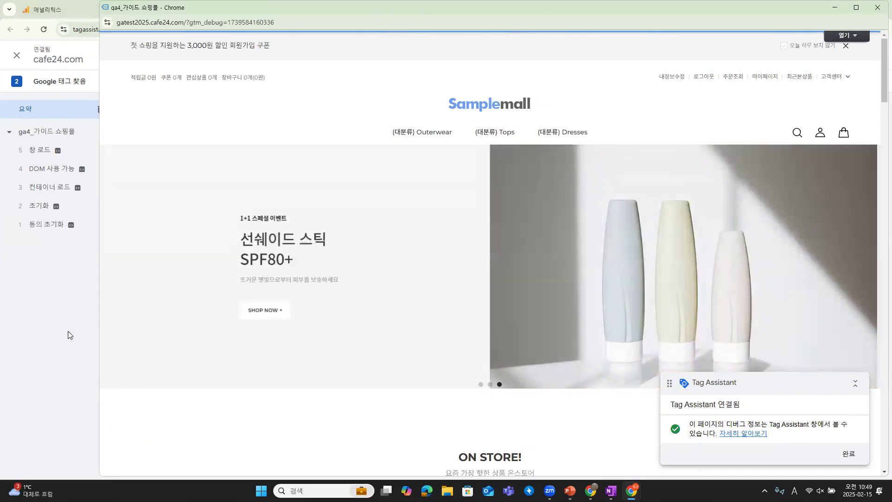
click(66, 327)
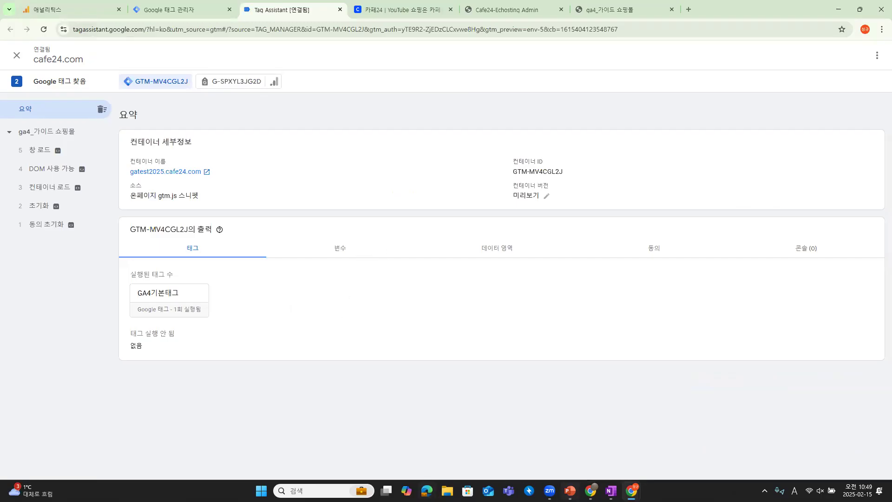
click(590, 491)
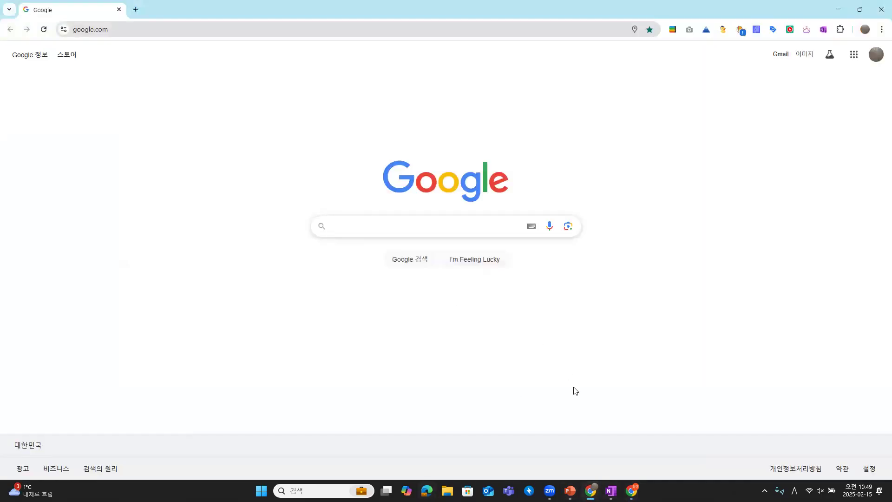
mouse_move(631, 491)
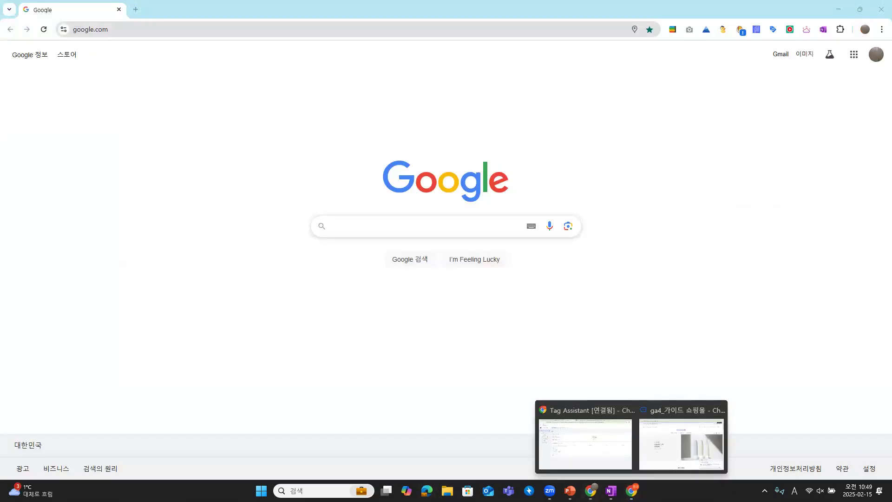
click(609, 456)
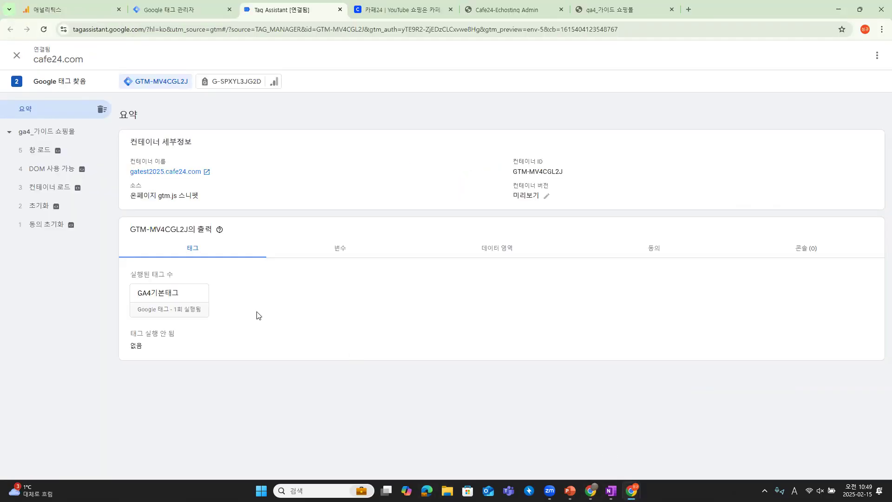
Examine the fired (실행된 태그 수) and not-fired (태그 실행 안 됨) tag sections in the Tag Assistant summary.
key(ctrl+2)
mouse_move(115, 258)
mouse_down()
mouse_move(224, 318)
mouse_move(233, 342)
mouse_up()
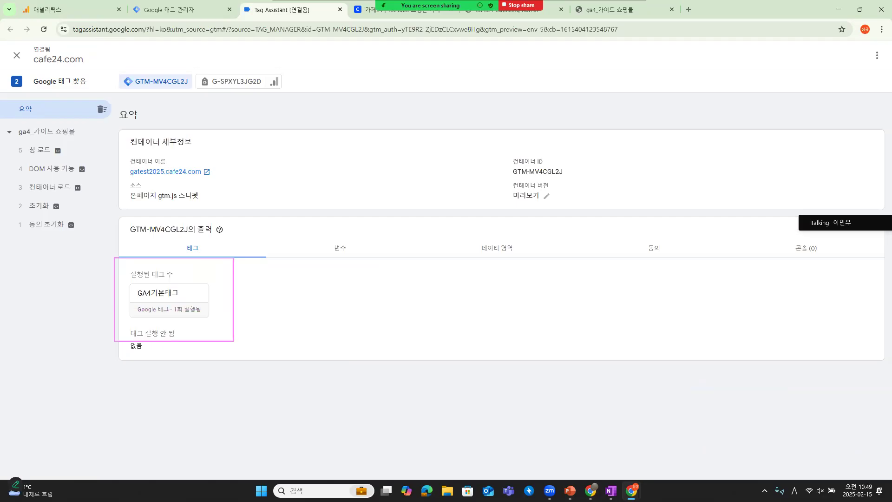
mouse_move(185, 276)
mouse_down()
mouse_move(191, 286)
mouse_move(266, 257)
mouse_move(254, 280)
mouse_move(324, 355)
mouse_move(196, 306)
mouse_move(235, 271)
mouse_up()
key(Escape)
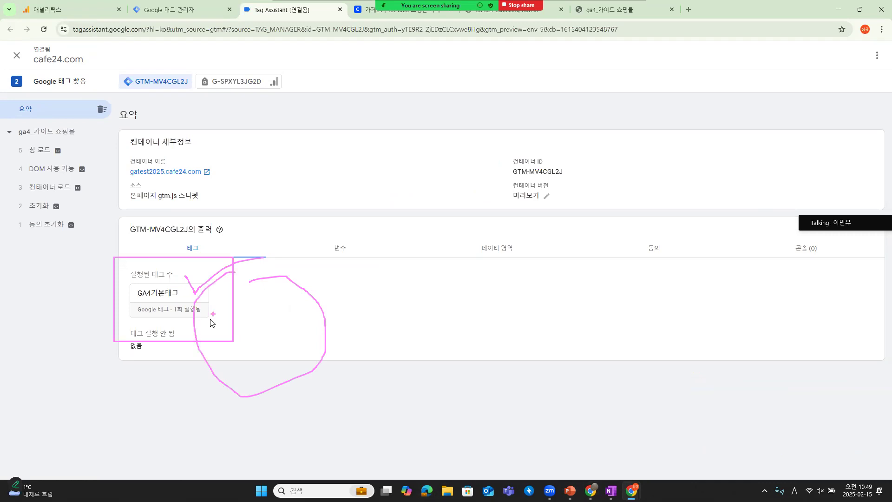
key(ctrl+2)
mouse_move(132, 341)
mouse_down()
mouse_move(231, 377)
mouse_move(209, 378)
mouse_move(206, 395)
mouse_up()
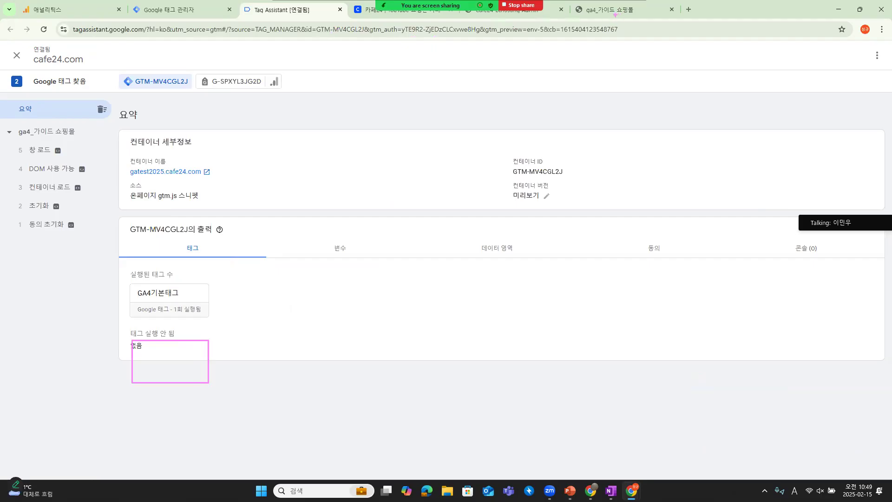
mouse_move(168, 318)
mouse_down()
mouse_move(119, 311)
mouse_move(131, 278)
mouse_move(204, 278)
mouse_move(217, 313)
mouse_move(169, 319)
mouse_up()
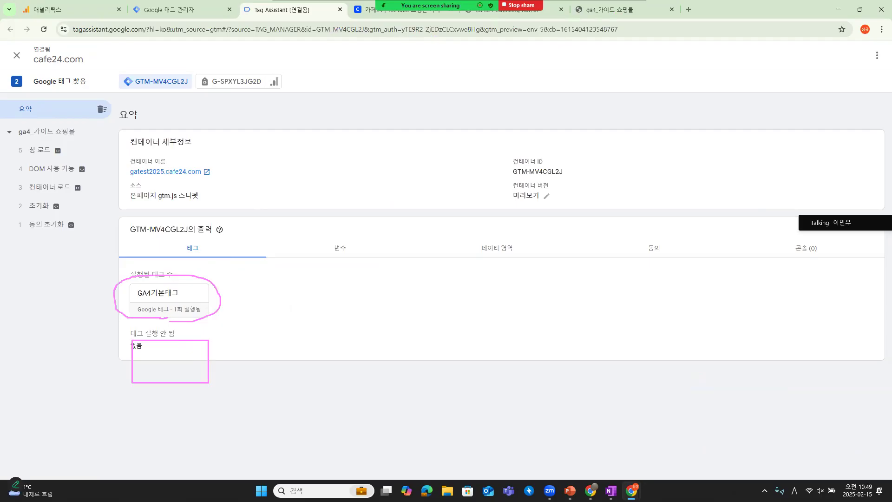
mouse_move(183, 260)
mouse_down()
mouse_move(189, 284)
mouse_move(261, 242)
mouse_up()
key(Escape)
key(ctrl+2)
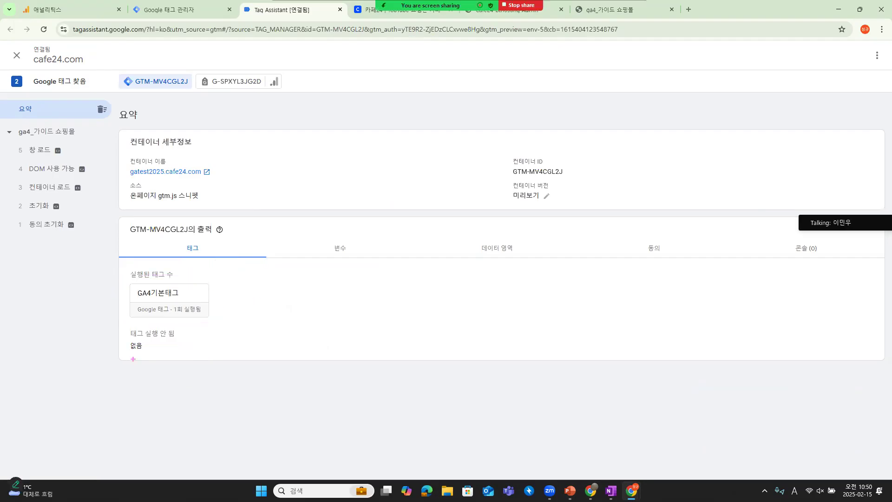
mouse_move(130, 341)
mouse_down()
mouse_move(281, 358)
mouse_move(253, 384)
mouse_move(202, 385)
mouse_move(224, 376)
mouse_move(216, 377)
mouse_up()
drag(239, 340, 321, 382)
drag(342, 341, 413, 389)
drag(434, 340, 529, 388)
mouse_move(193, 350)
mouse_down()
mouse_move(236, 315)
mouse_move(203, 293)
mouse_move(217, 315)
mouse_up()
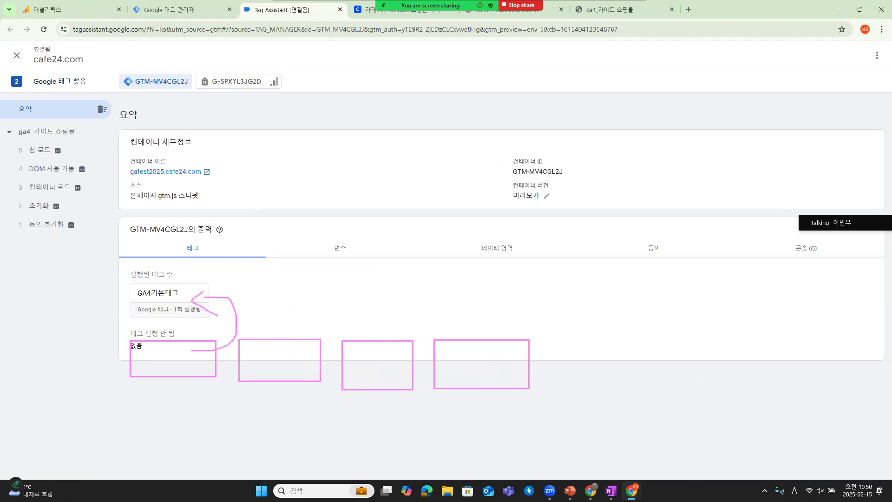
mouse_move(170, 287)
mouse_down()
mouse_move(138, 287)
mouse_move(116, 264)
mouse_move(175, 260)
mouse_move(170, 281)
mouse_up()
key(Escape)
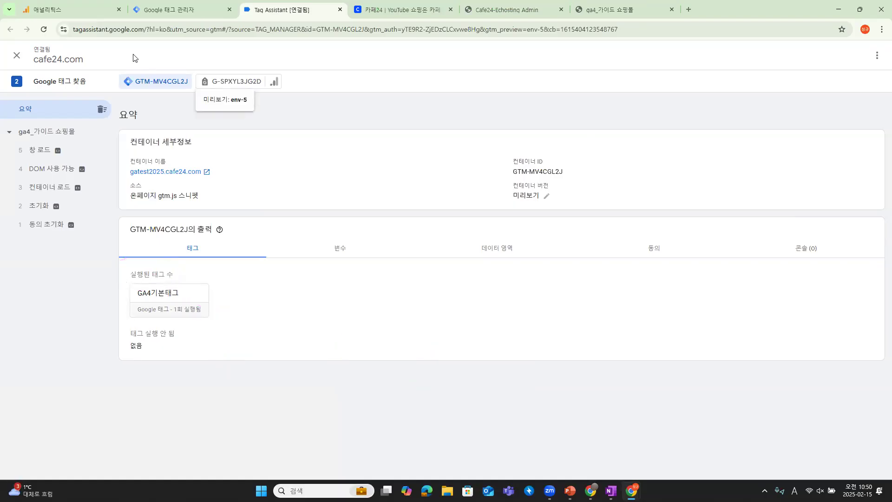
Close the web stream details in Analytics, finish the data collection setup, and go to the property's home page.
click(81, 14)
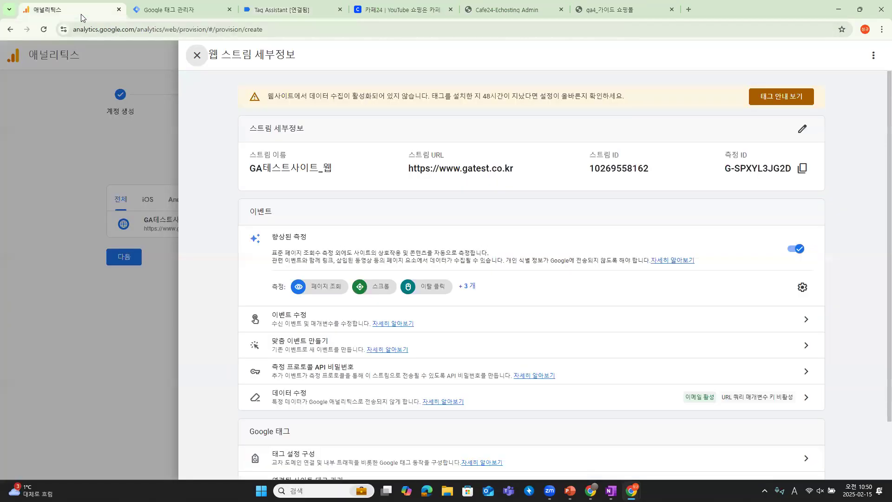
click(196, 56)
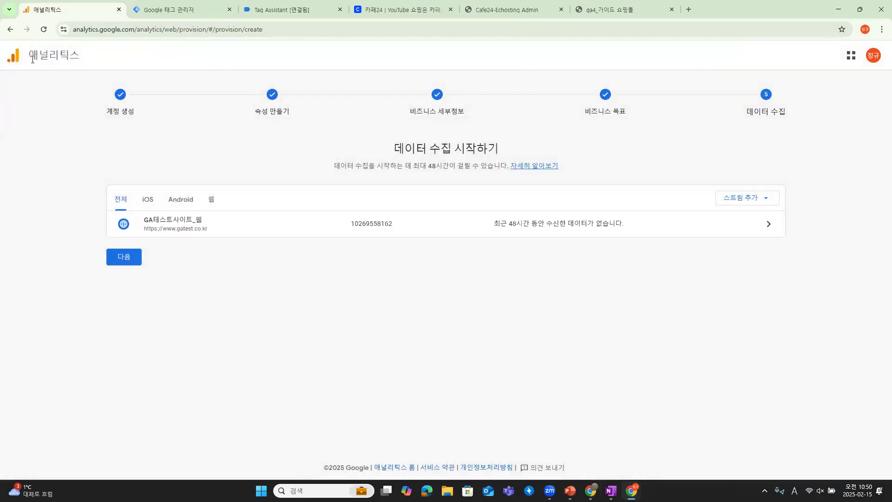
click(121, 261)
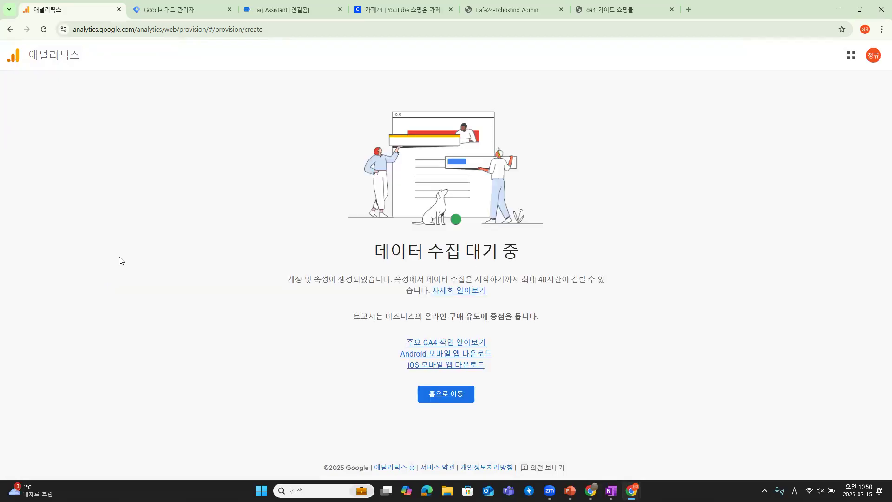
click(437, 403)
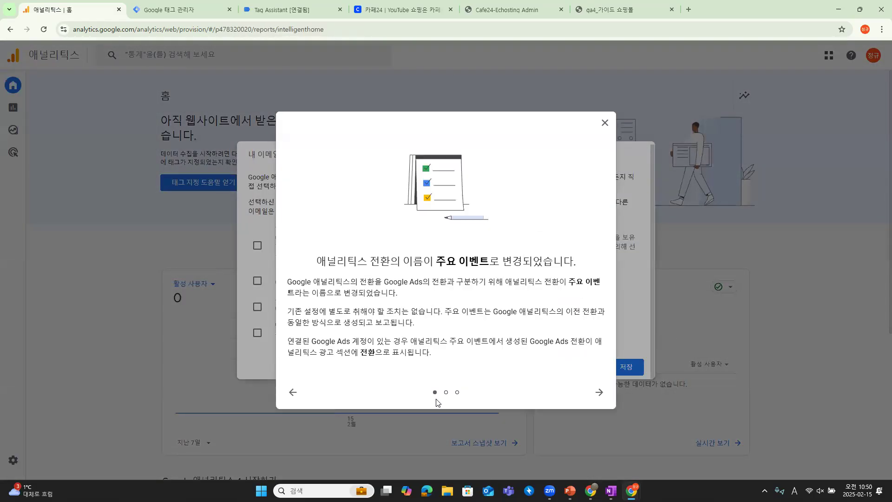
Dismiss the key events (주요 이벤트) announcement, save the email communication preferences, and look over the home page.
click(605, 124)
right_click(621, 367)
click(622, 371)
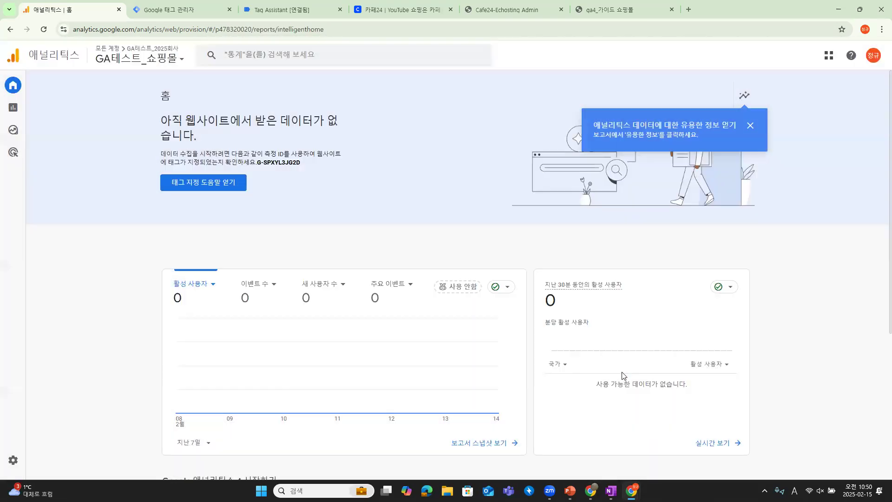
scroll(322, 233, down, 5)
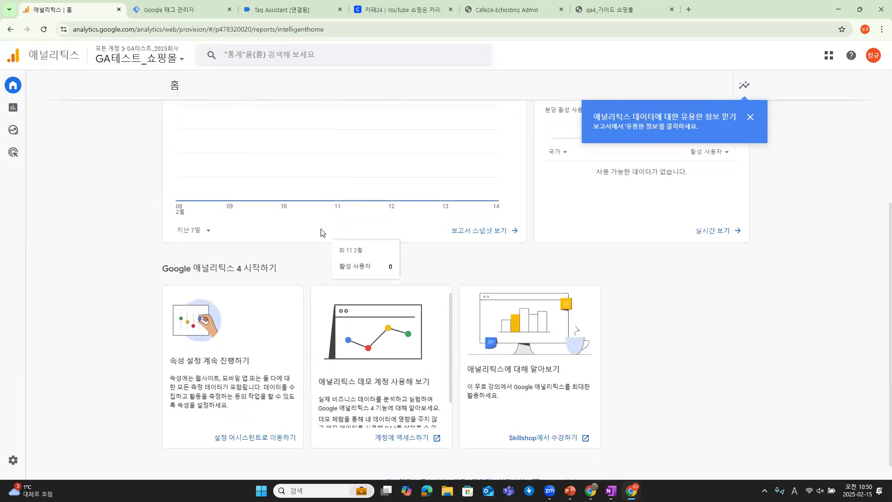
scroll(343, 227, up, 6)
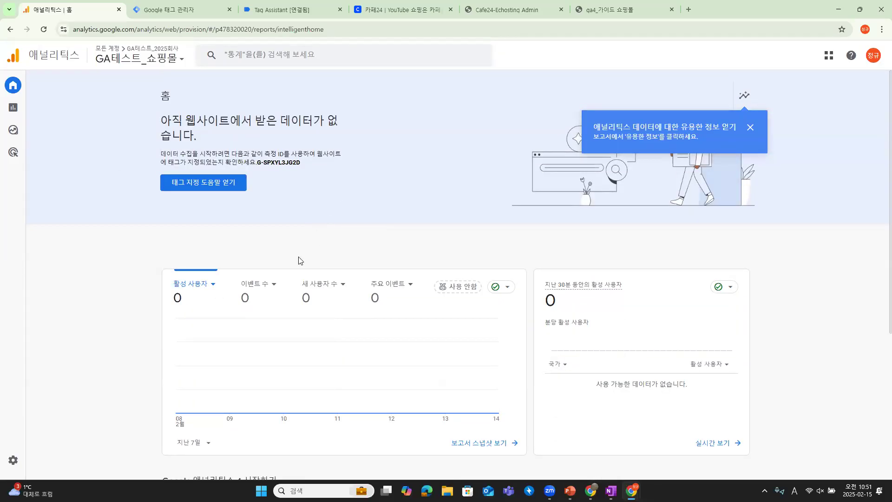
Open the realtime overview (실시간 개요) report and examine the page views by title and the event counts by name.
mouse_move(9, 129)
click(9, 112)
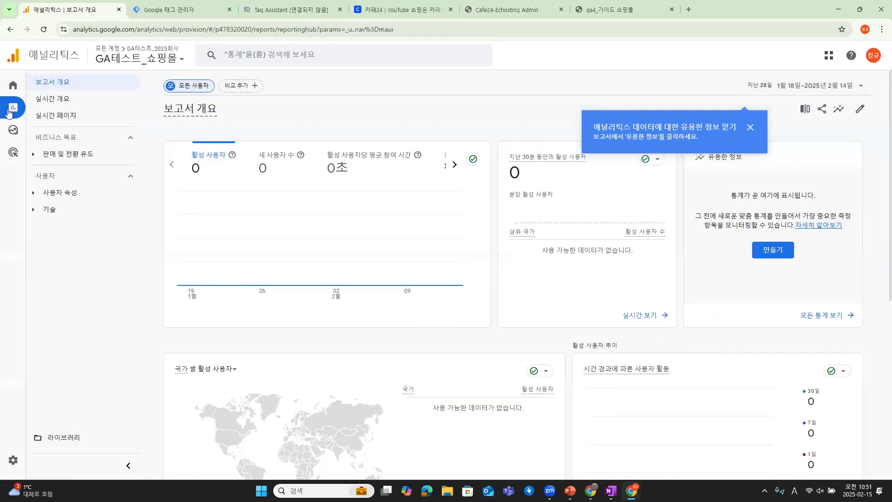
click(42, 102)
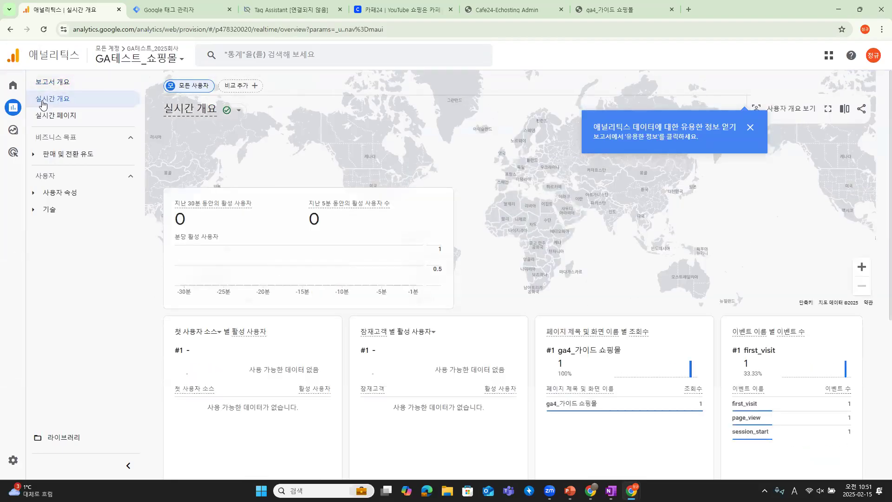
mouse_move(8, 108)
drag(549, 339, 710, 423)
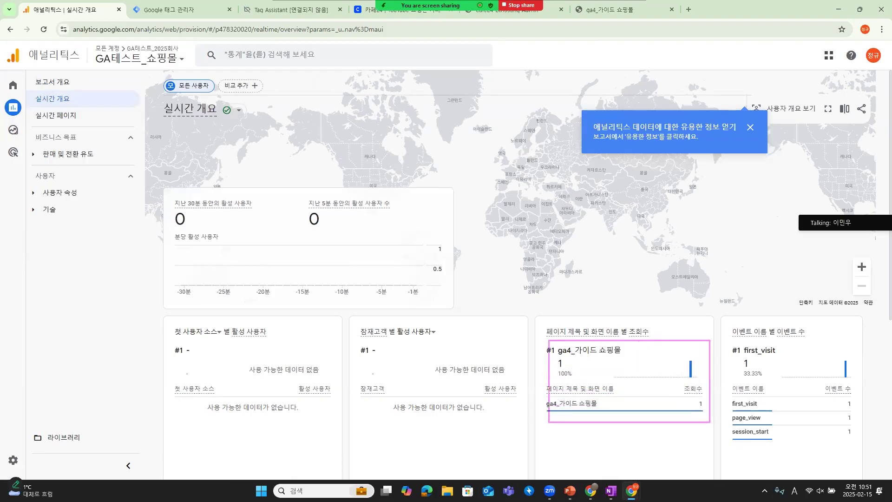
mouse_move(589, 384)
mouse_down()
mouse_move(552, 383)
mouse_move(561, 351)
mouse_move(595, 386)
mouse_up()
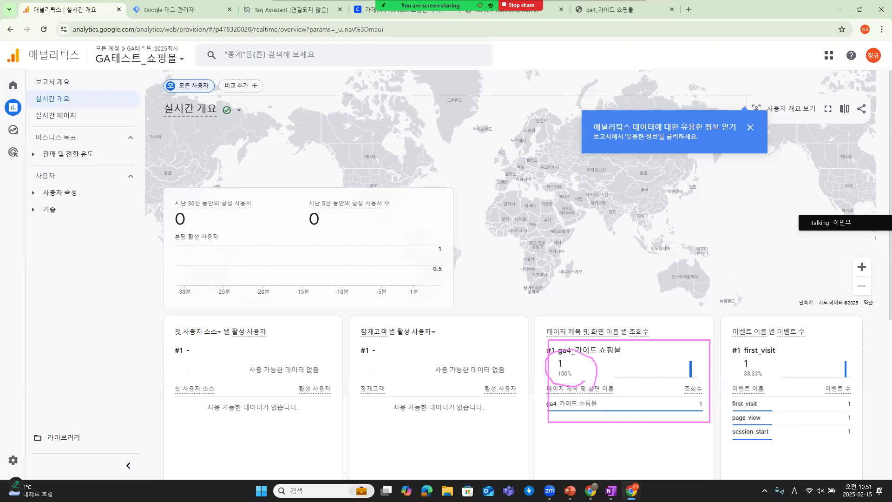
mouse_move(722, 311)
mouse_down()
mouse_move(854, 450)
mouse_move(859, 446)
mouse_up()
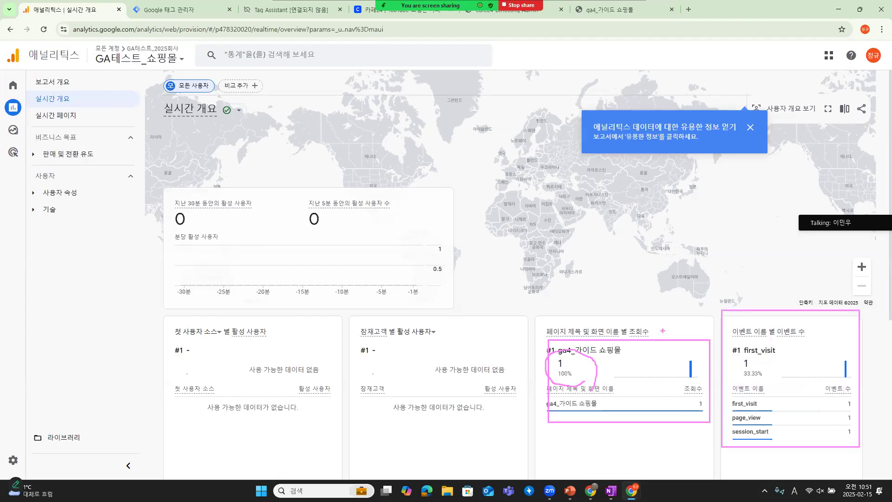
mouse_move(651, 304)
mouse_down()
mouse_move(667, 325)
mouse_move(711, 270)
mouse_up()
mouse_move(669, 185)
mouse_down()
mouse_move(655, 207)
mouse_move(679, 212)
mouse_move(686, 200)
mouse_up()
mouse_move(686, 193)
mouse_down()
mouse_move(696, 222)
mouse_move(717, 215)
mouse_move(717, 203)
mouse_move(760, 203)
mouse_move(733, 237)
mouse_up()
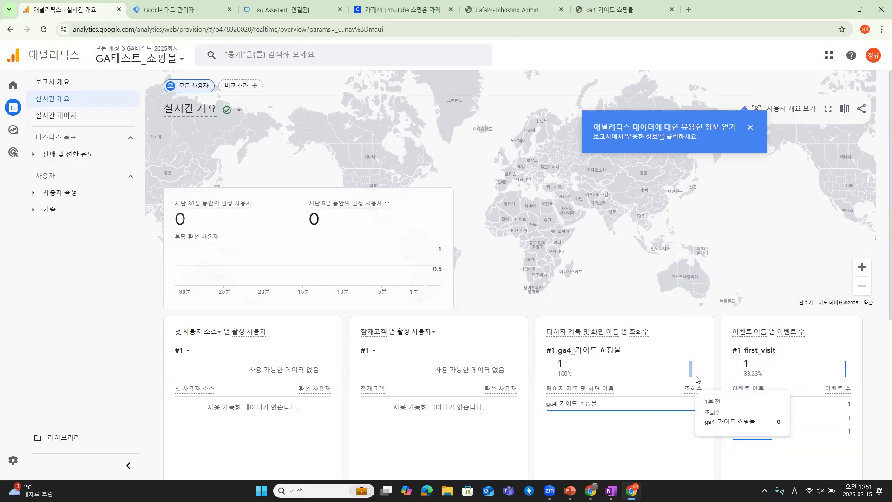
scroll(720, 362, down, 4)
scroll(720, 362, up, 4)
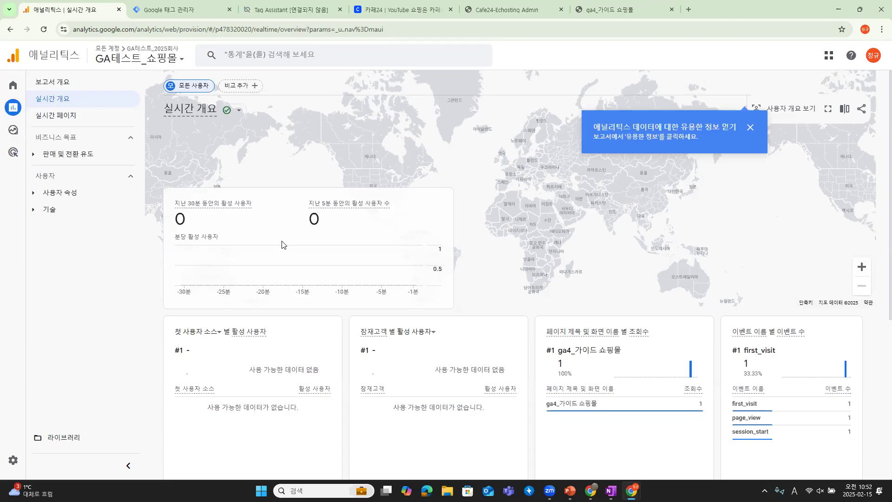
Switch to Google Tag Manager and open the change submission form (변경사항 제출) for the gatest2025.cafe24.com container.
click(185, 12)
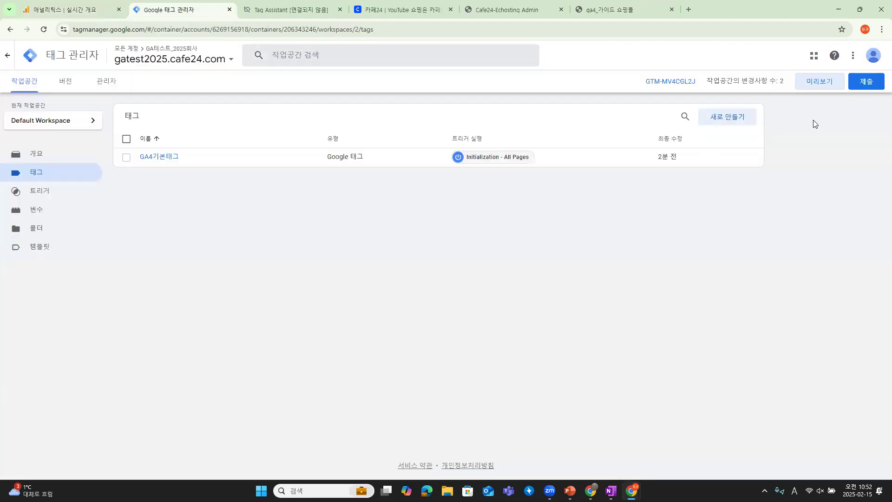
key(ctrl+2)
drag(843, 60, 891, 98)
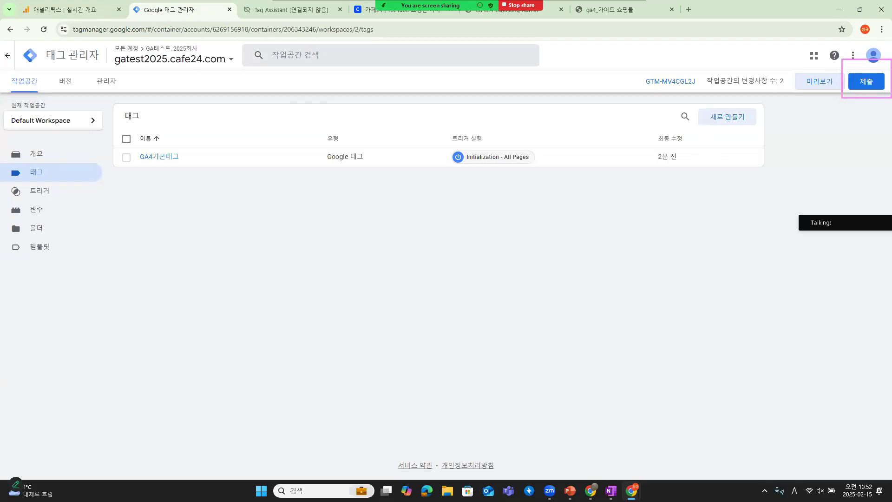
click(867, 86)
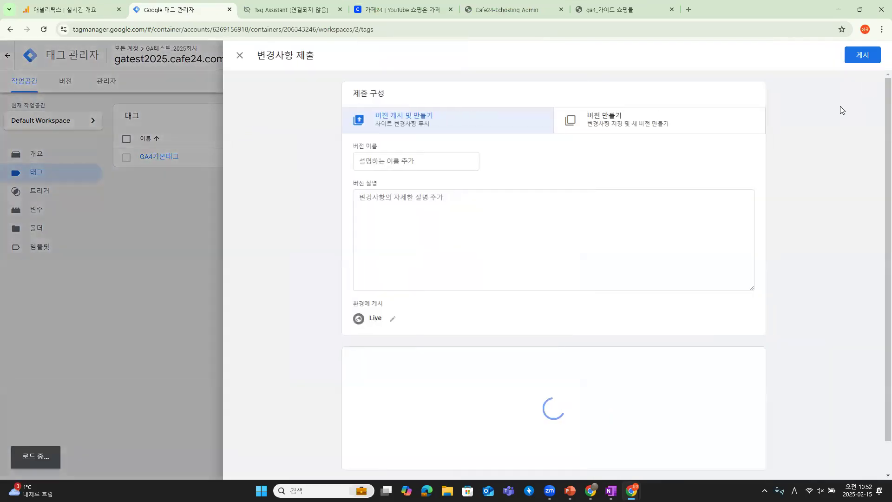
Name the container version "GA4기본태그 적용".
click(430, 164)
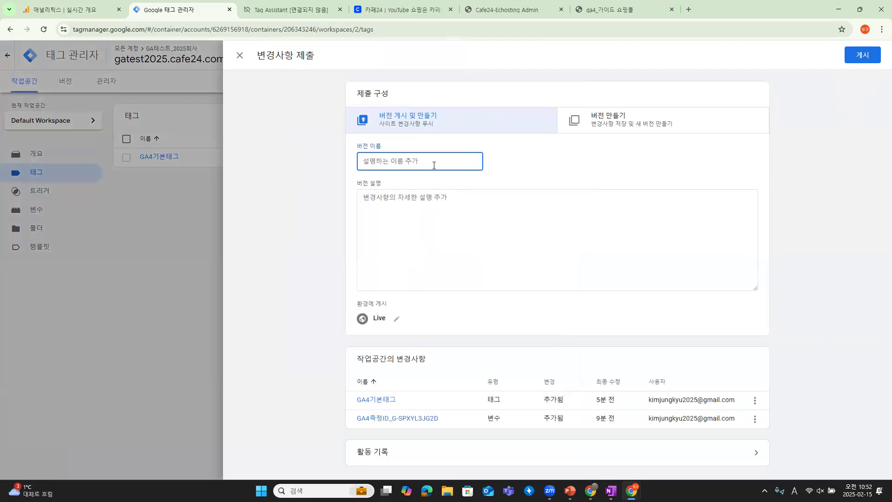
key(Hangul)
text(세팅)
key(BackSpace)
key(BackSpace)
key(Hangul)
text(GA4)
key(Hangul)
text(기본태그 적용)
Review the version name (버전 이름) and version description (버전 설명) fields of the submission form.
drag(354, 190, 765, 295)
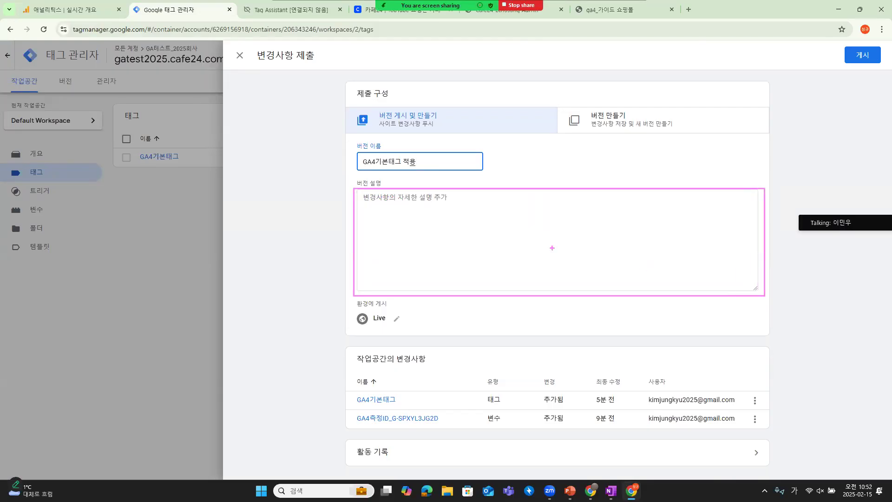
mouse_move(334, 176)
mouse_down()
mouse_move(369, 178)
mouse_move(342, 138)
mouse_move(358, 158)
mouse_up()
mouse_move(360, 198)
mouse_down()
mouse_move(349, 249)
mouse_move(379, 287)
mouse_up()
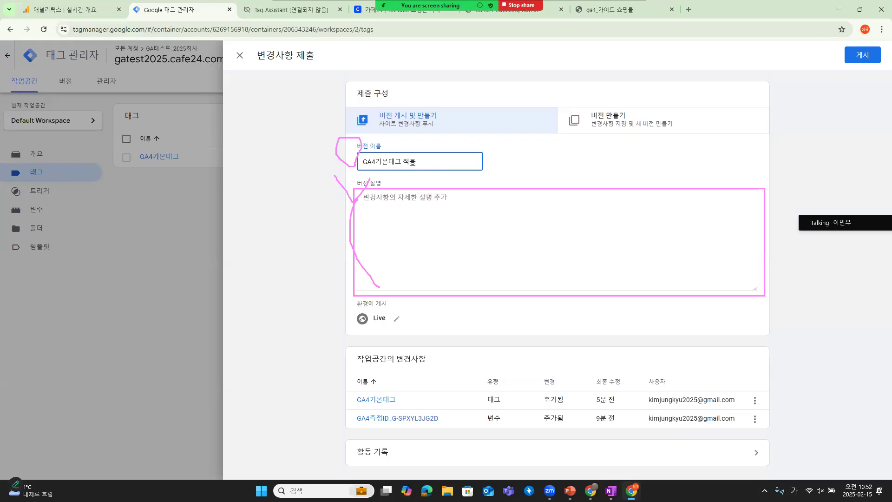
key(Escape)
key(ctrl+2)
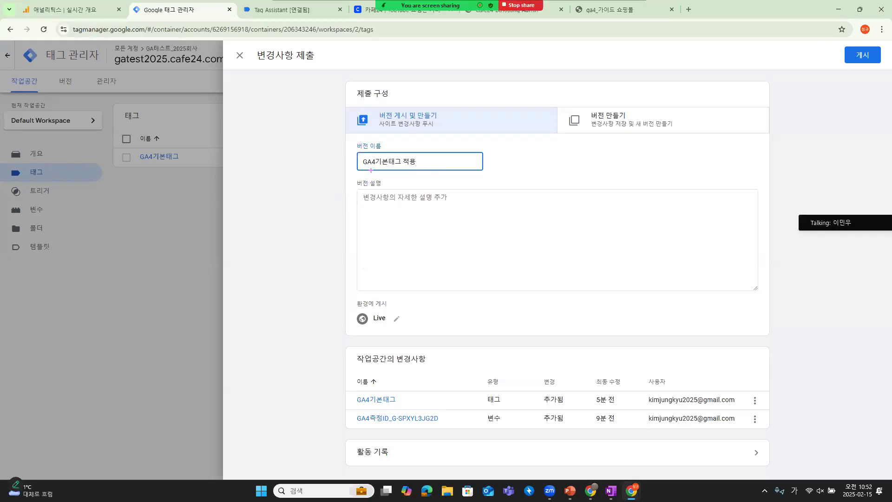
mouse_move(369, 155)
mouse_down()
mouse_move(418, 174)
mouse_move(376, 229)
mouse_move(395, 284)
mouse_up()
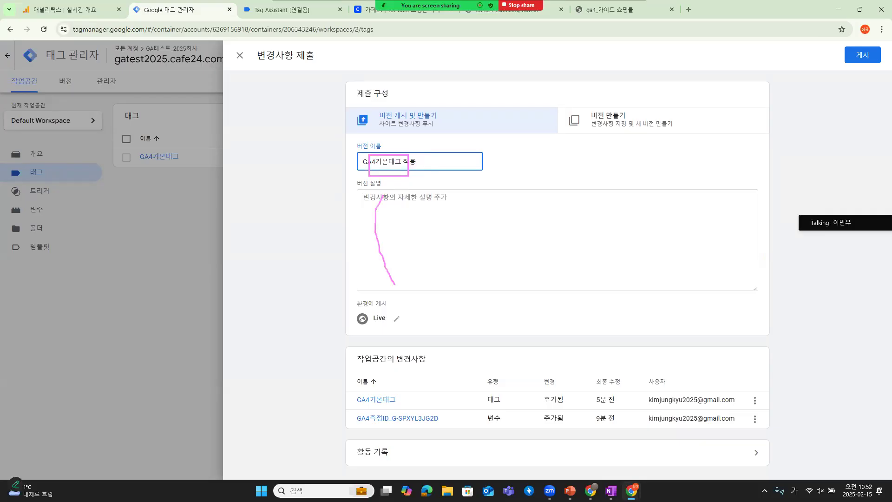
drag(219, 270, 301, 270)
drag(212, 247, 272, 242)
drag(194, 227, 267, 227)
mouse_move(203, 201)
mouse_down()
mouse_move(298, 197)
mouse_move(237, 189)
mouse_move(254, 190)
mouse_up()
drag(198, 160, 252, 159)
mouse_move(203, 145)
mouse_down()
mouse_move(284, 146)
mouse_move(290, 201)
mouse_move(320, 203)
mouse_up()
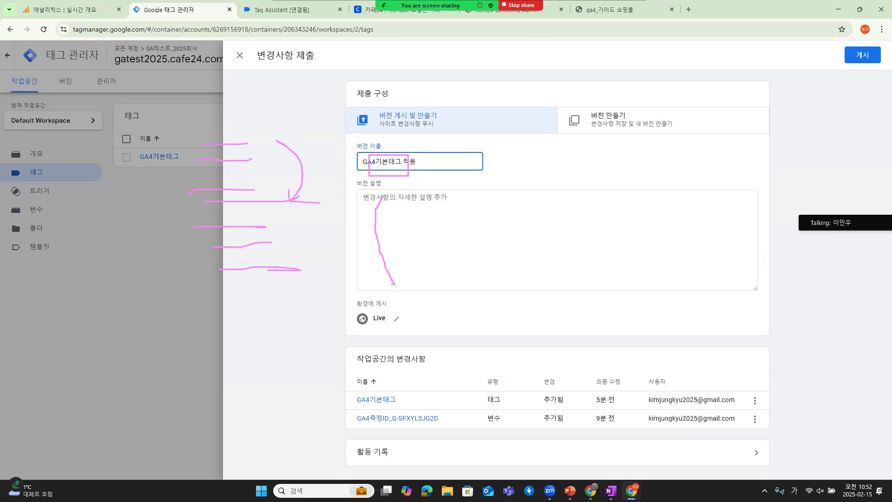
drag(287, 177, 321, 202)
drag(255, 207, 290, 194)
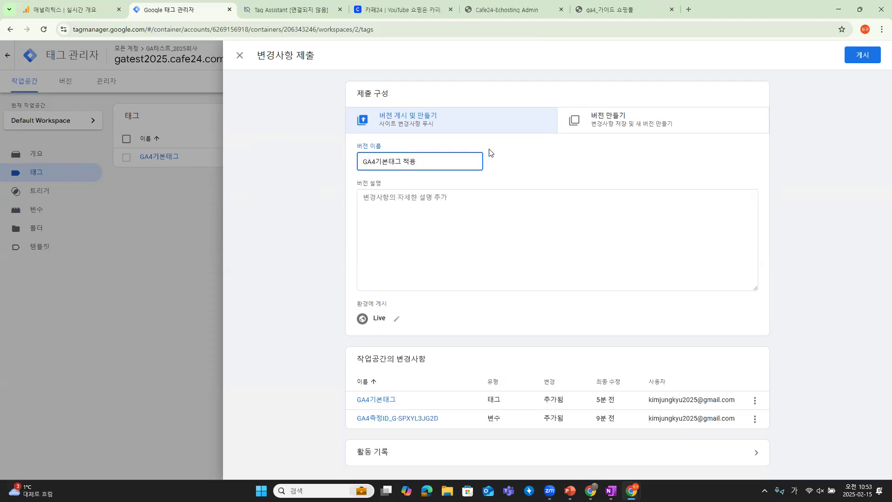
Publish the container version to the Live environment.
click(861, 55)
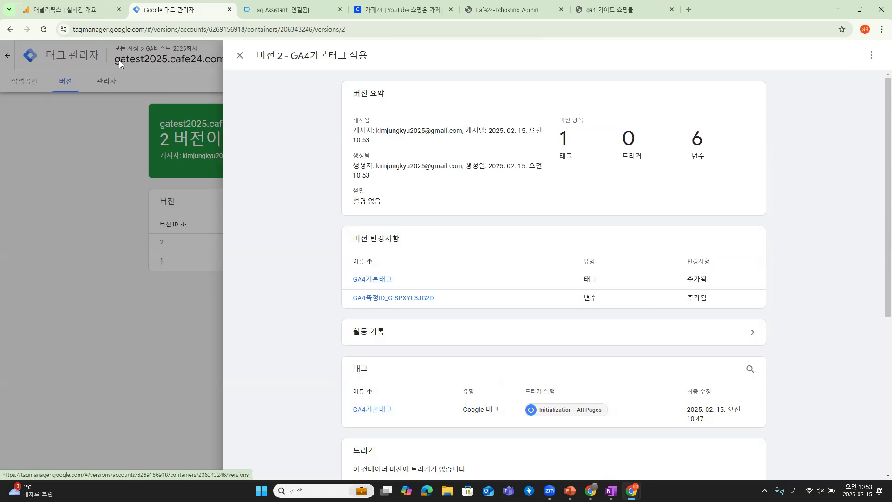
Switch to Google Analytics and open the data retention (데이터 보관) settings in the admin area of the GA테스트_쇼핑몰 property.
click(75, 13)
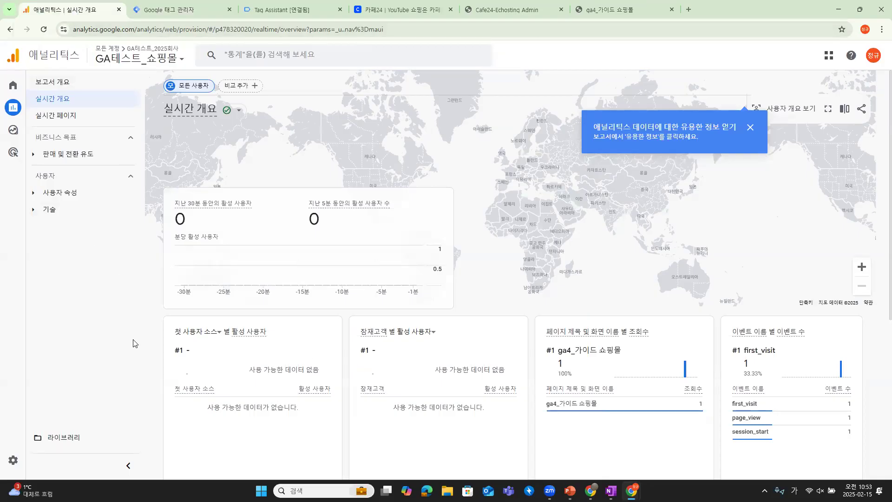
mouse_move(25, 462)
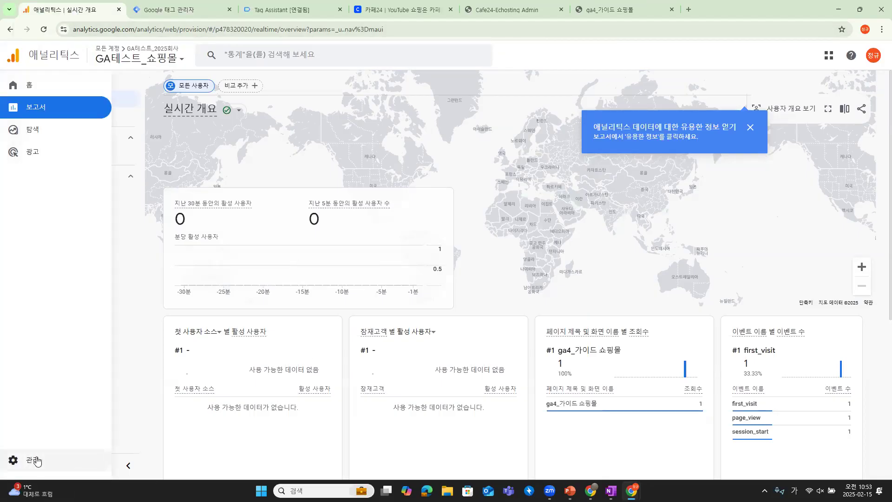
click(66, 461)
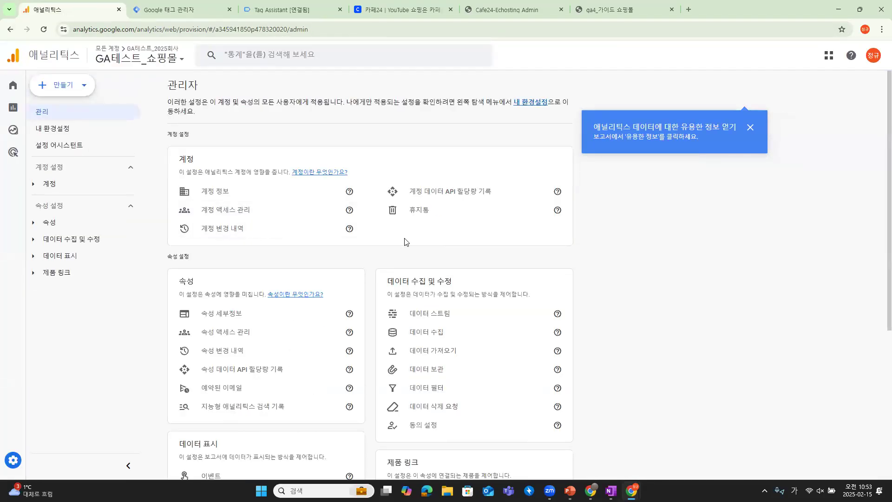
scroll(406, 241, down, 2)
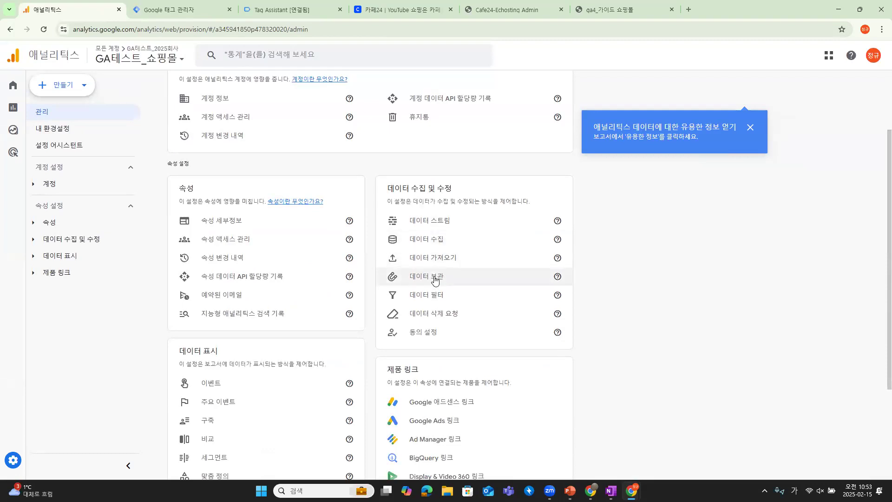
key(ctrl+2)
drag(382, 268, 568, 285)
key(Escape)
click(450, 282)
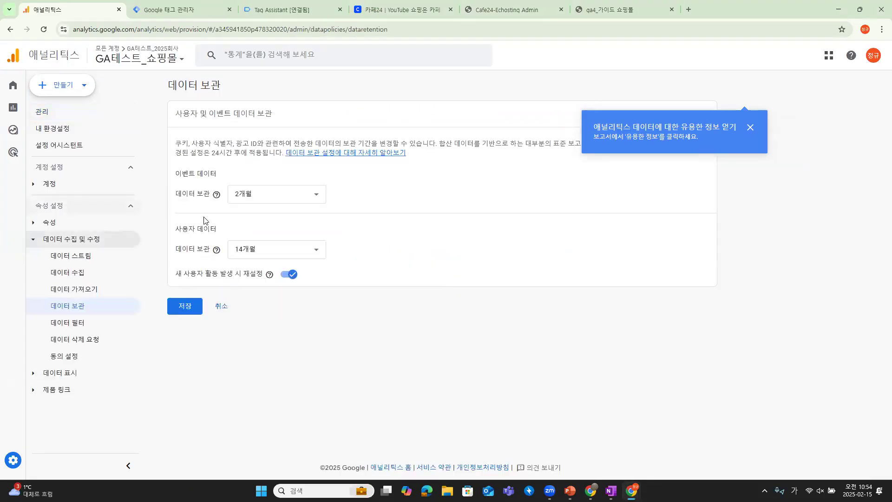
key(ctrl+2)
drag(226, 166, 384, 218)
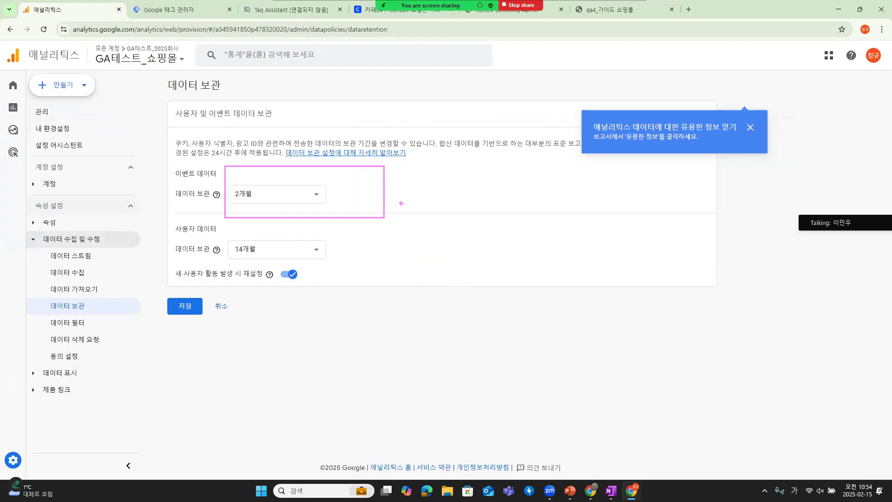
mouse_move(404, 190)
mouse_down()
mouse_move(565, 282)
mouse_move(560, 193)
mouse_move(430, 195)
mouse_up()
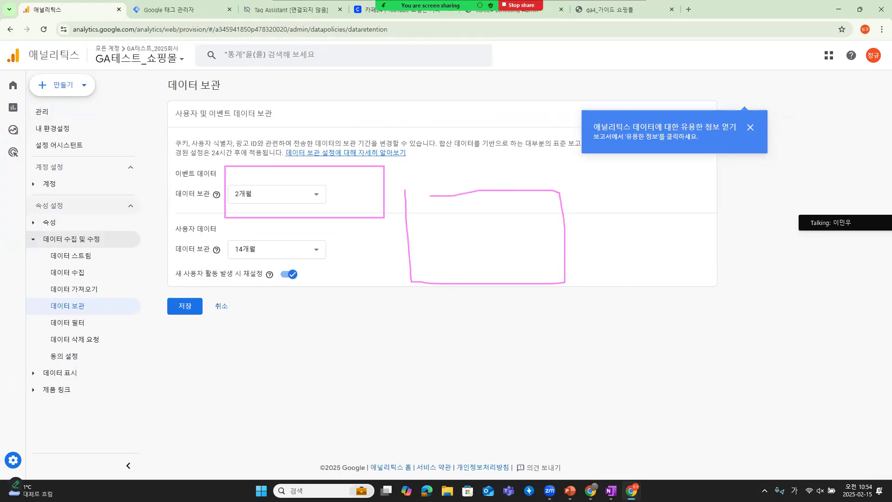
mouse_move(242, 158)
mouse_down()
mouse_move(249, 178)
mouse_move(277, 145)
mouse_up()
Set the event data (이벤트 데이터) retention period to 14개월 and save the data retention settings.
click(313, 194)
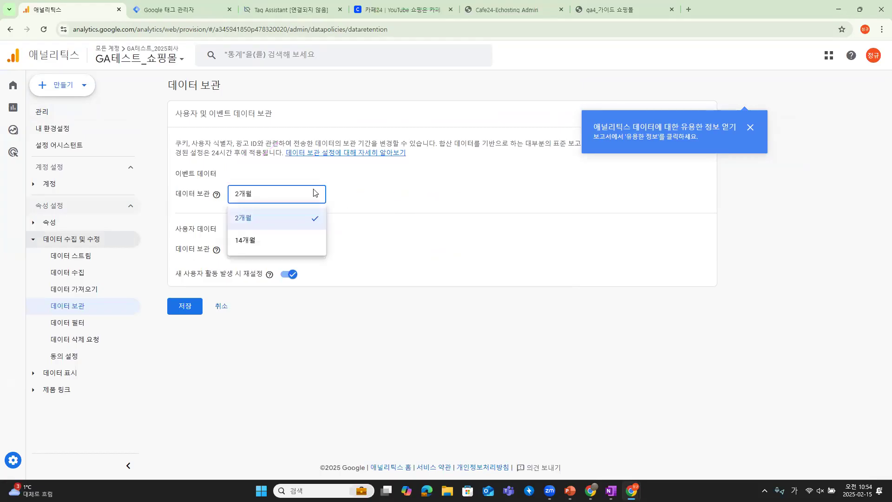
click(299, 243)
click(185, 308)
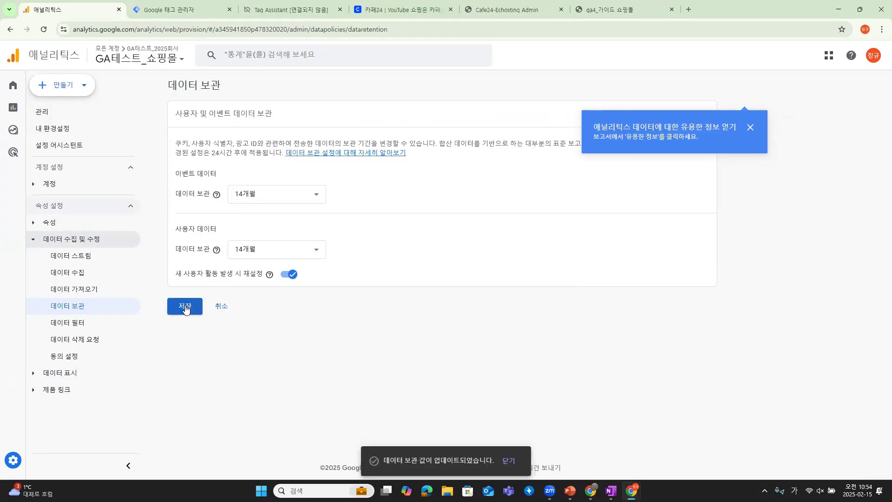